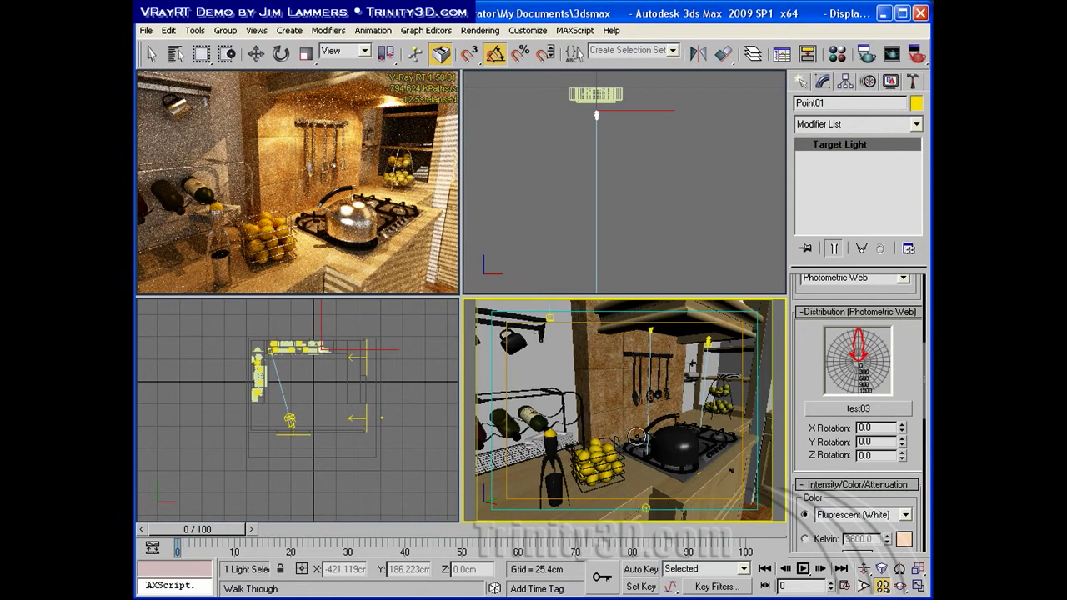
- Walk the Camera01 view forward and down to a close-up of the kettle on the stove
{"action": "key", "text": "Up"}
{"action": "left_click_drag", "start_coordinate": [626, 435], "coordinate": [678, 493]}
{"action": "key", "text": "Up"}
{"action": "key", "text": "Up"}
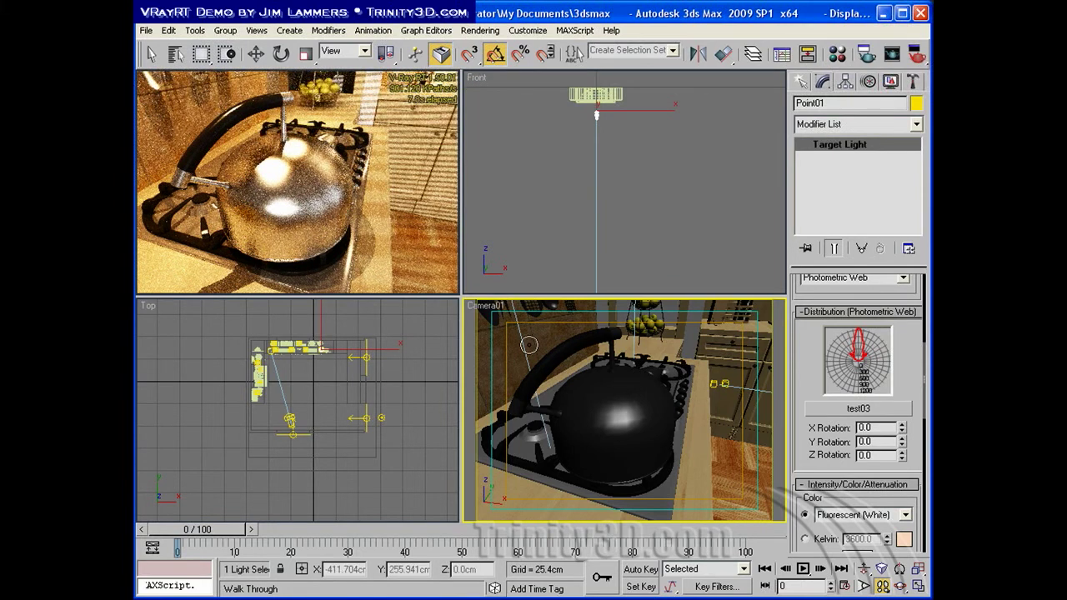
- Open the Material Editor and sample the kettle's metal material into the second sample slot
{"action": "left_click", "coordinate": [837, 54]}
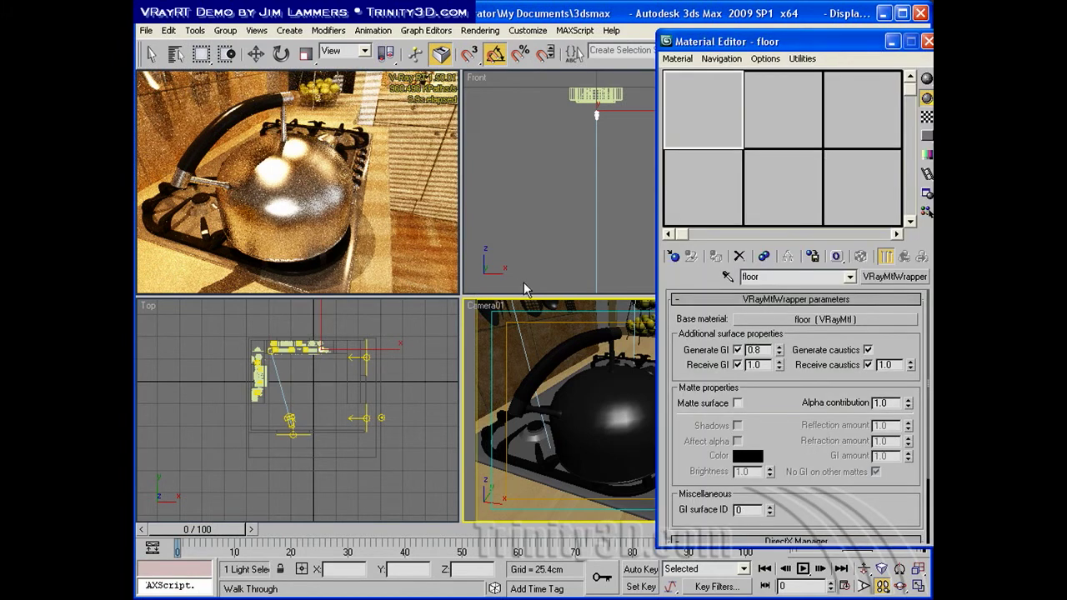
{"action": "left_click", "coordinate": [785, 112]}
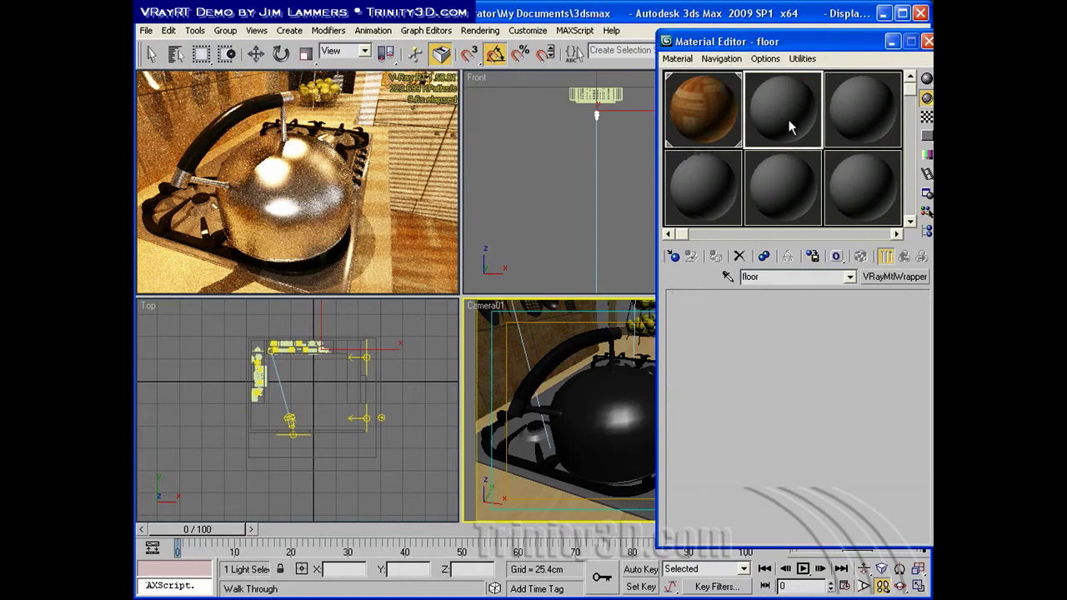
{"action": "left_click", "coordinate": [728, 276]}
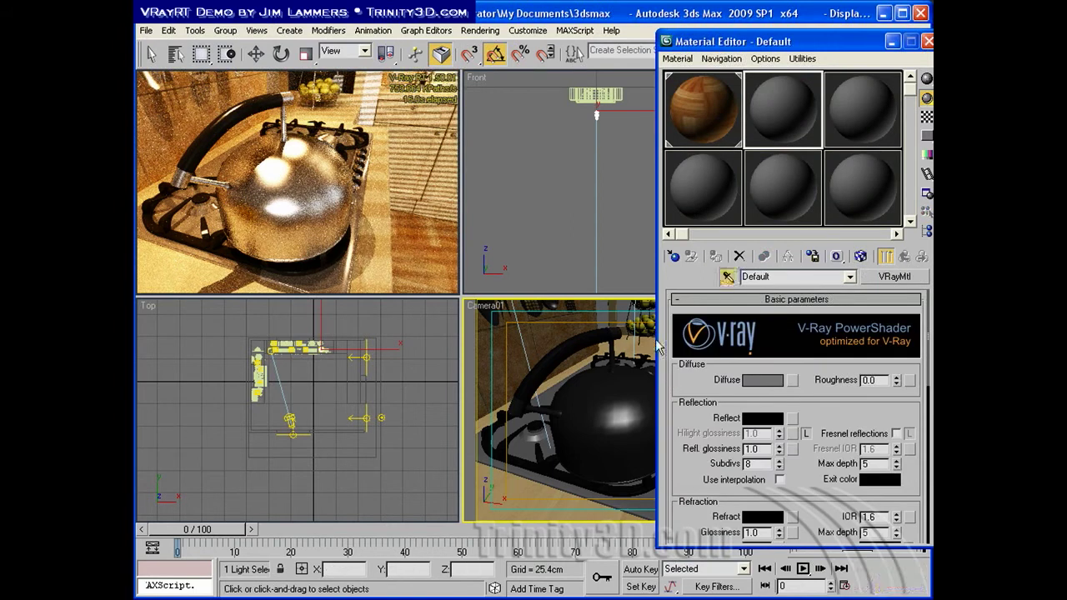
{"action": "left_click", "coordinate": [582, 384]}
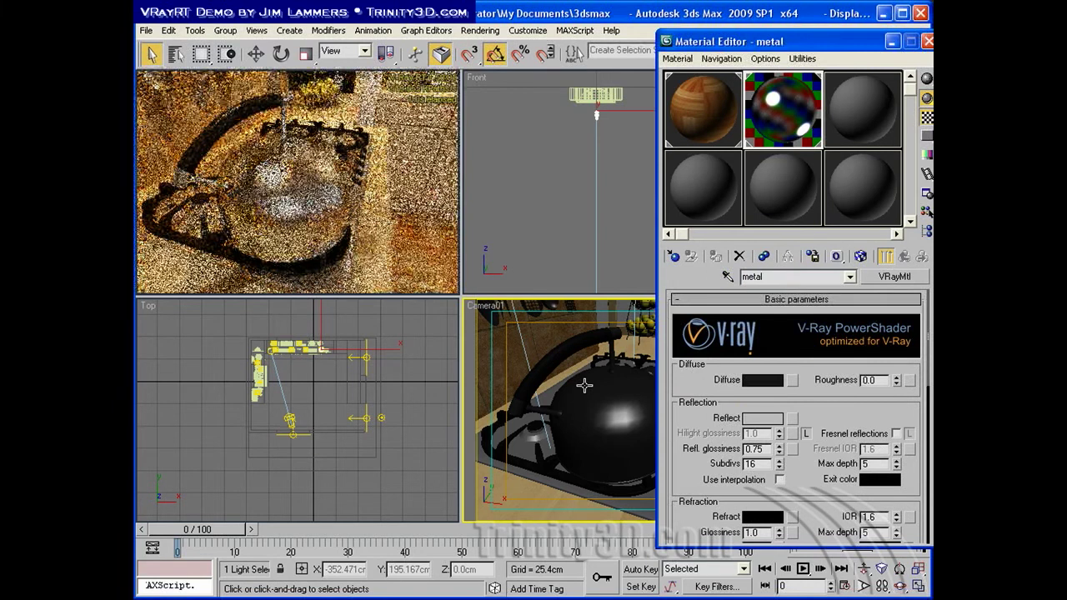
{"action": "key", "text": "h"}
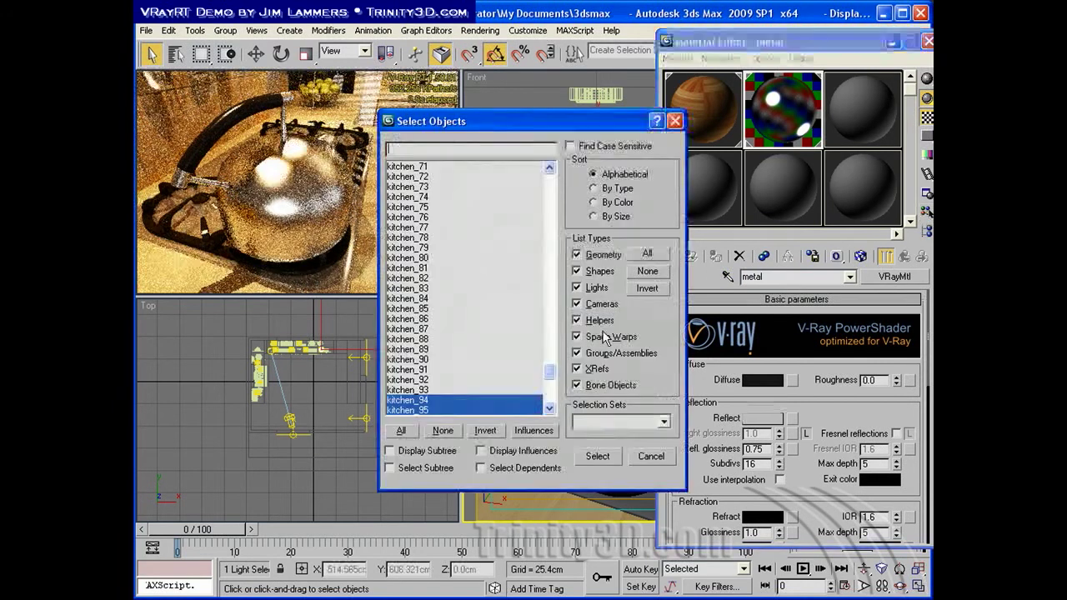
{"action": "left_click_drag", "start_coordinate": [549, 372], "coordinate": [553, 307]}
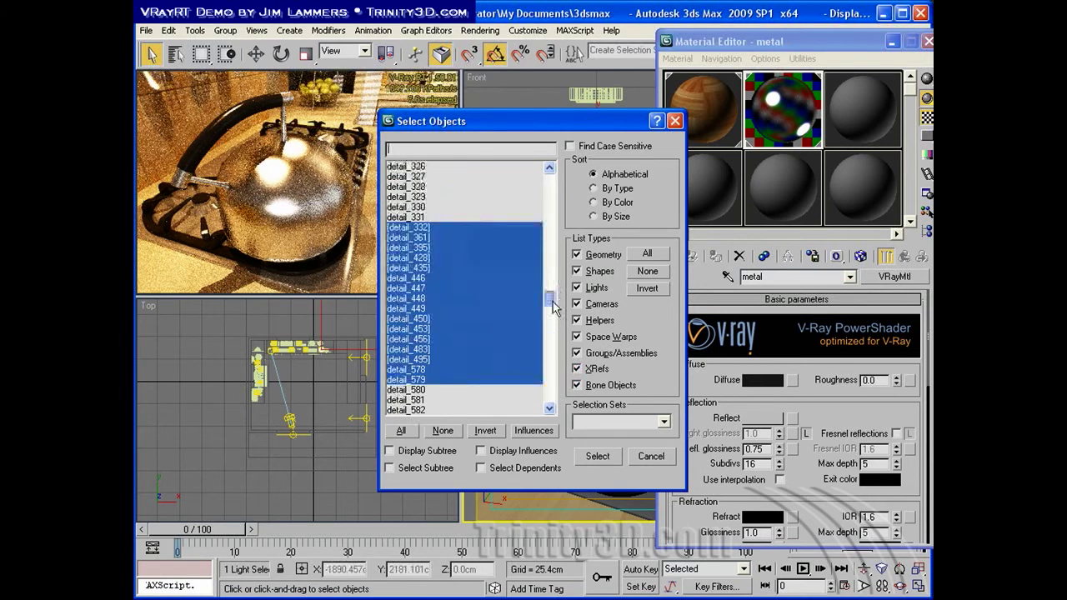
{"action": "left_click", "coordinate": [649, 457]}
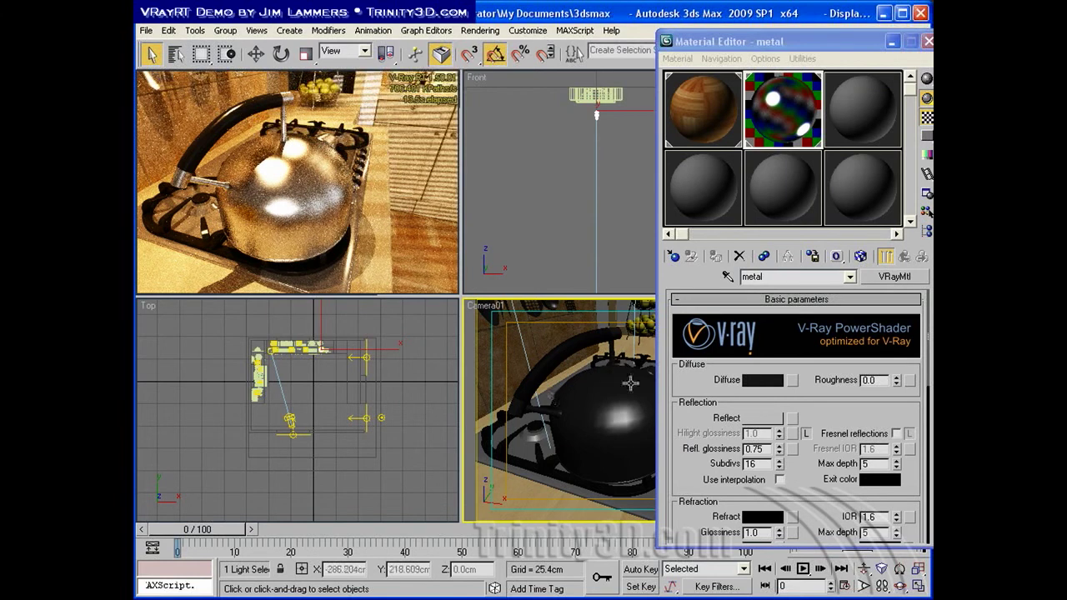
- Isolate the kettle group and open the group so its individual parts can be selected
{"action": "left_click", "coordinate": [597, 389]}
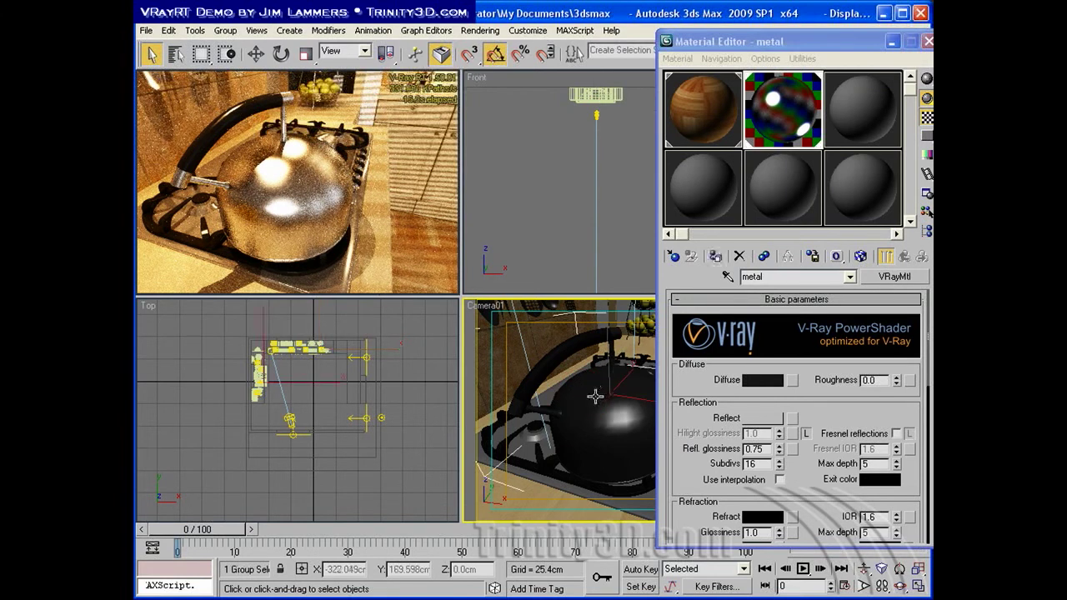
{"action": "key", "text": "alt+q"}
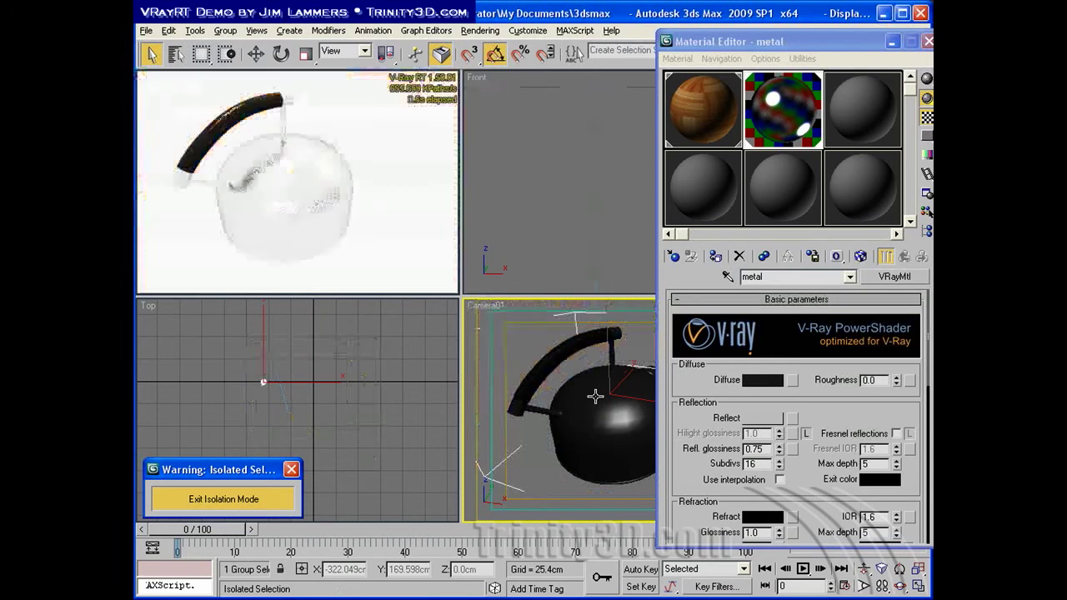
{"action": "left_click_drag", "start_coordinate": [725, 41], "coordinate": [858, 42]}
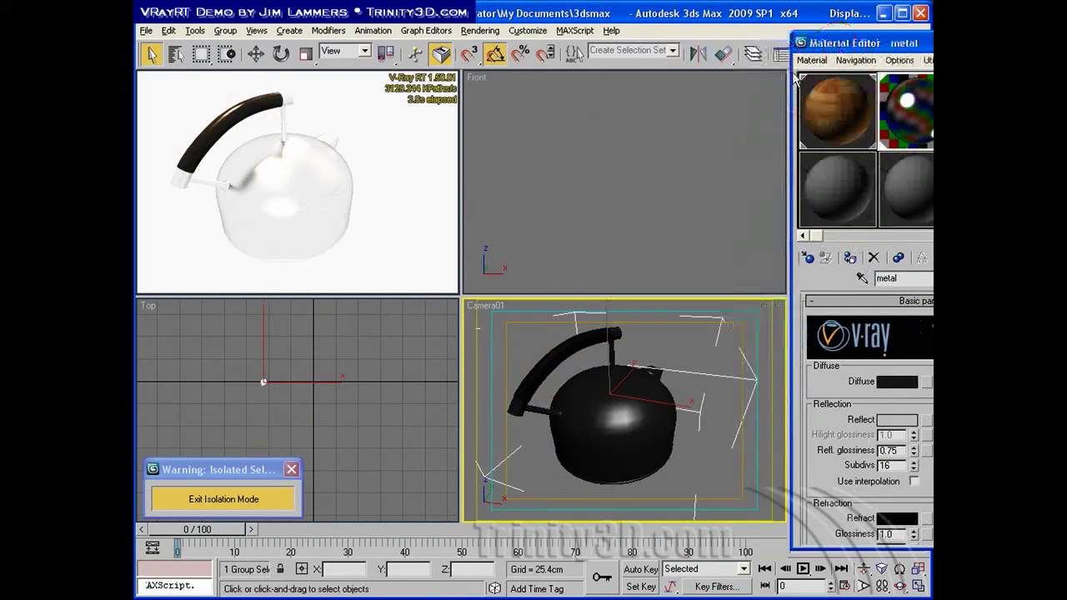
{"action": "left_click", "coordinate": [225, 31]}
{"action": "left_click", "coordinate": [235, 81]}
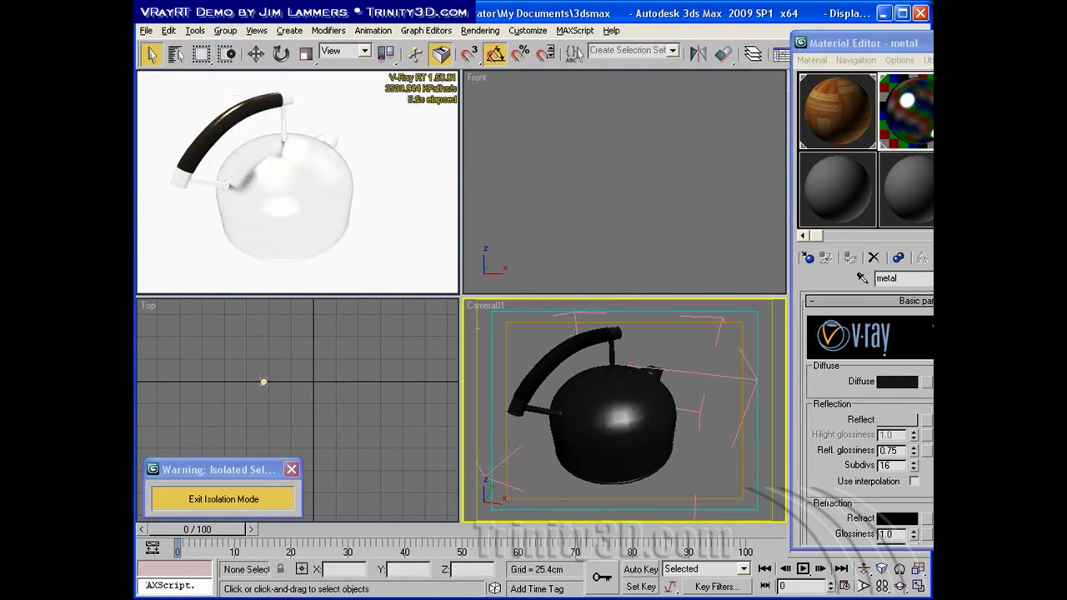
- Select the kettle parts detail_226 to detail_231 by name, leaving out the group head detail_224 and detail_225
{"action": "key", "text": "h"}
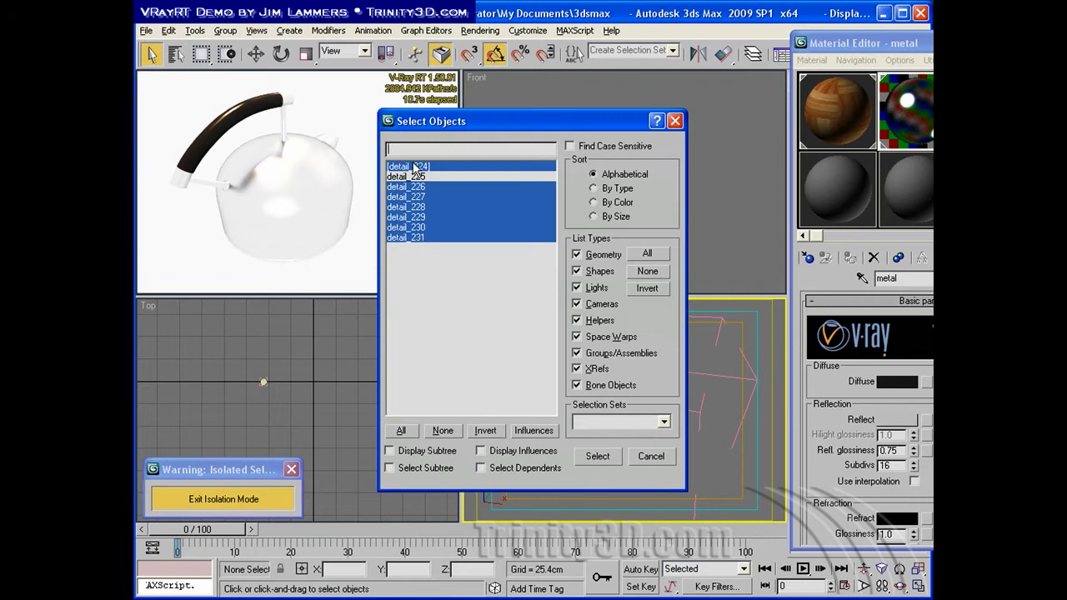
{"action": "left_click", "coordinate": [409, 168], "text": "ctrl"}
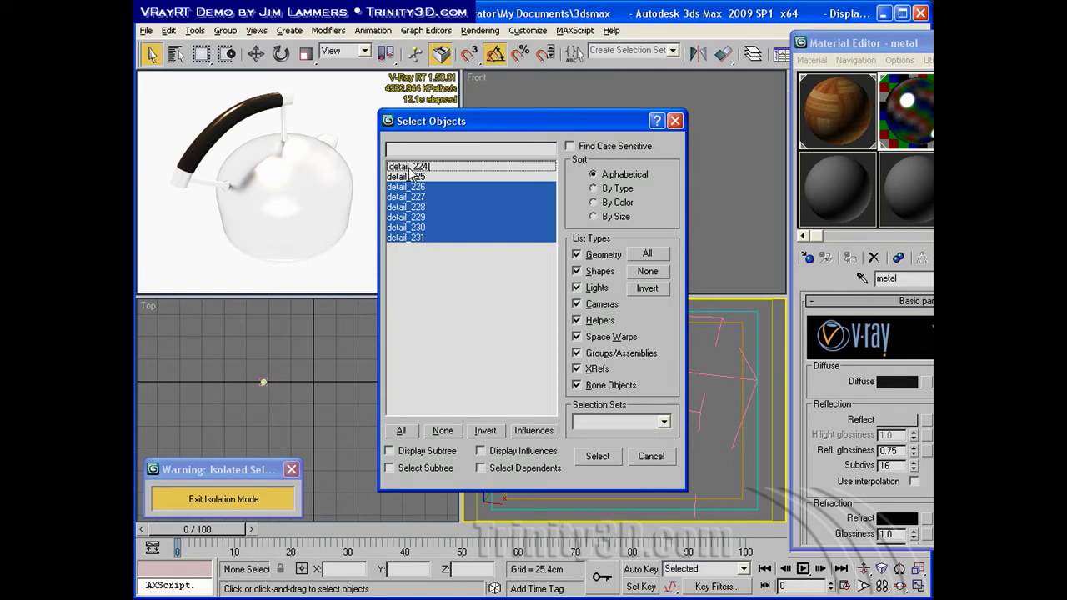
{"action": "left_click", "coordinate": [596, 456]}
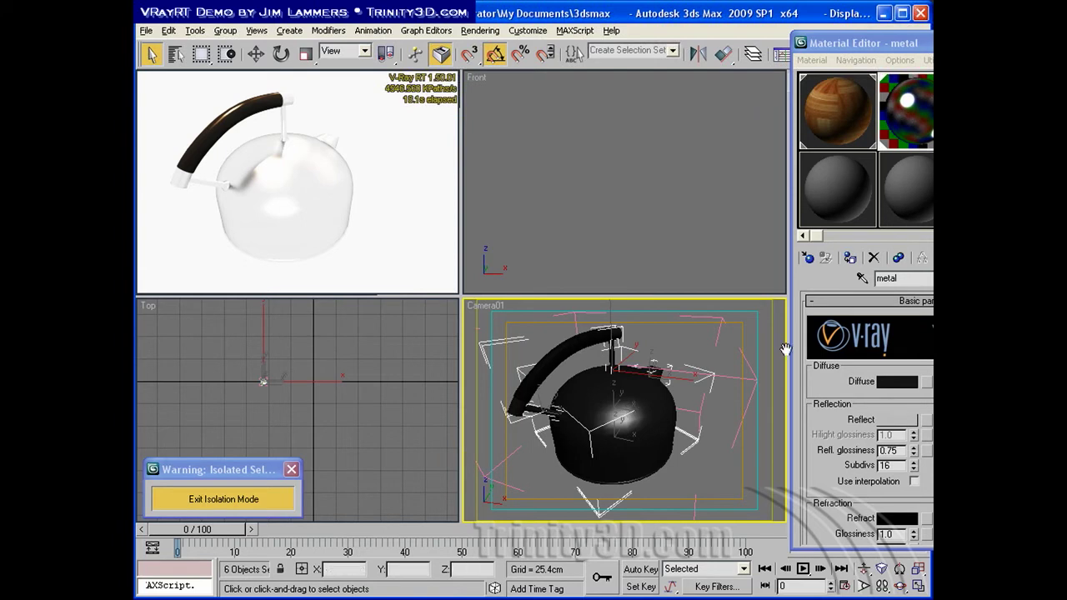
- Set the diffuse colour of the unused VRayMtl in the third sample slot to a saturated orange
{"action": "left_click_drag", "start_coordinate": [841, 43], "coordinate": [656, 46]}
{"action": "left_click", "coordinate": [798, 125]}
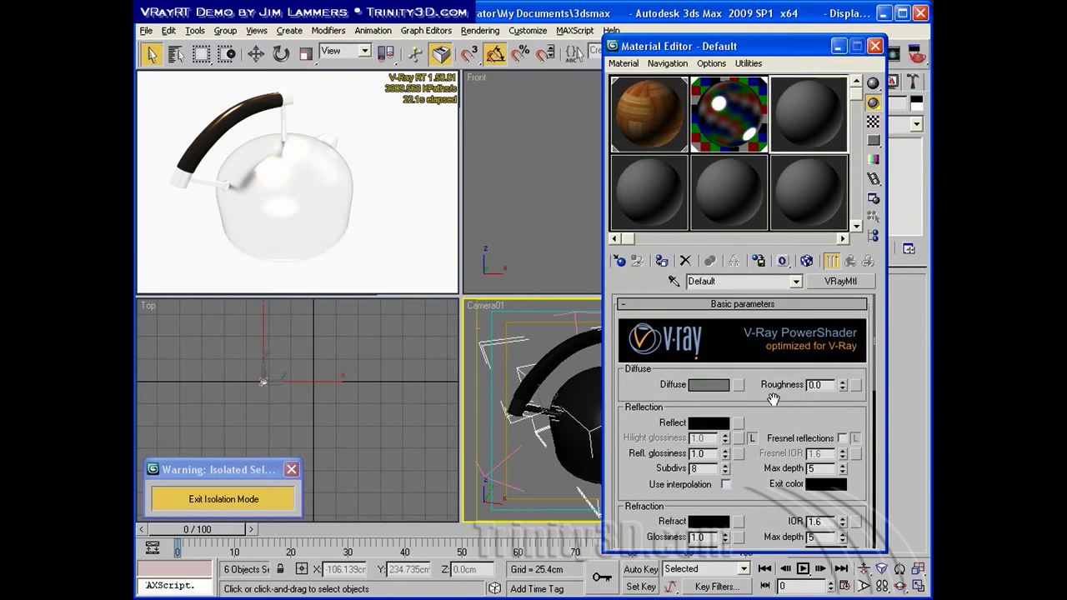
{"action": "left_click", "coordinate": [838, 282]}
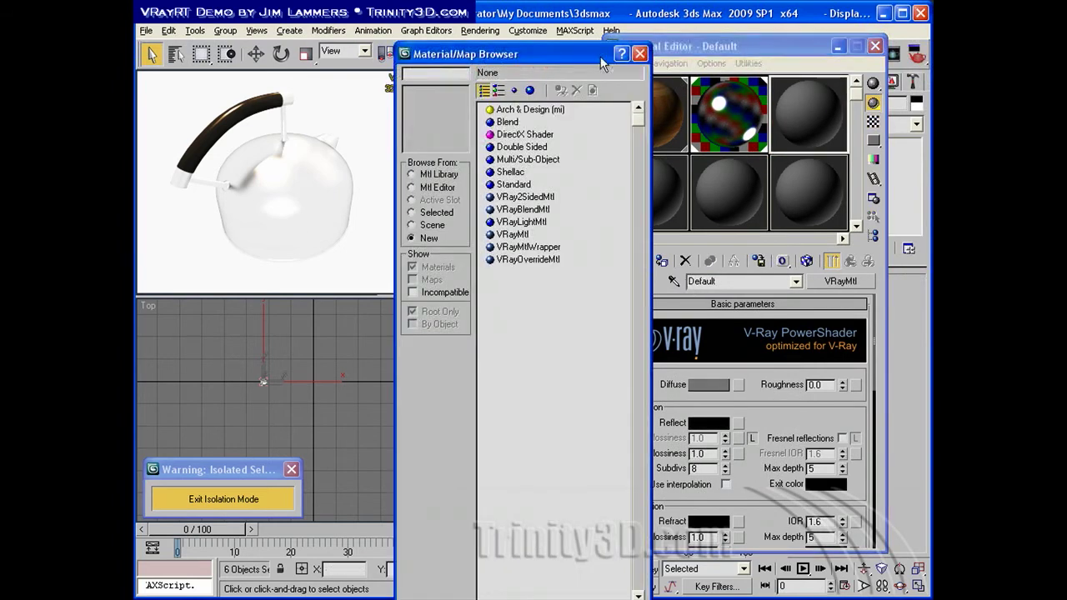
{"action": "left_click", "coordinate": [639, 53]}
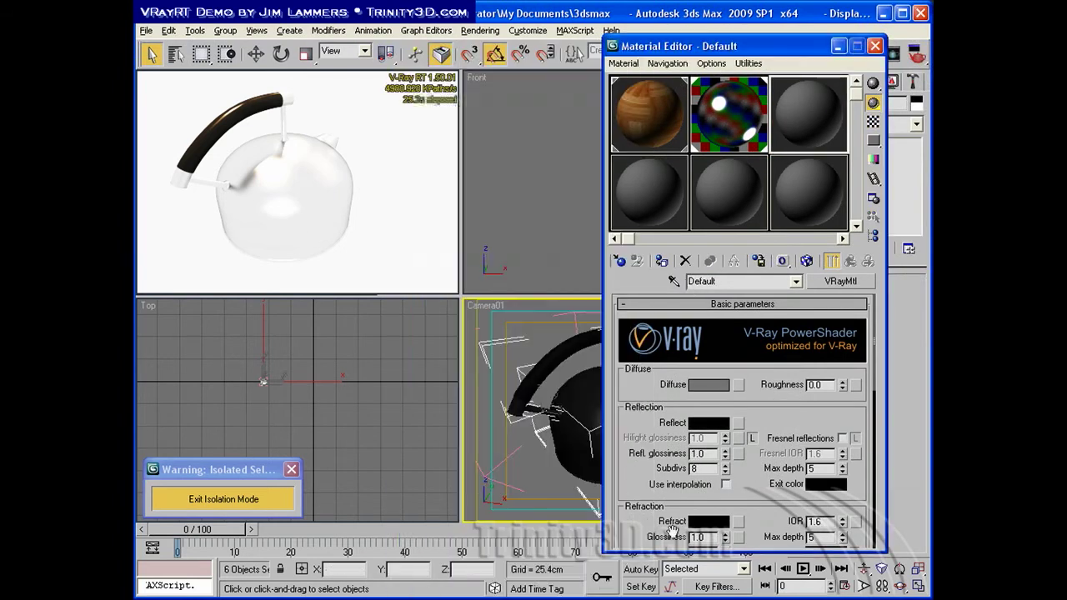
{"action": "left_click", "coordinate": [715, 388]}
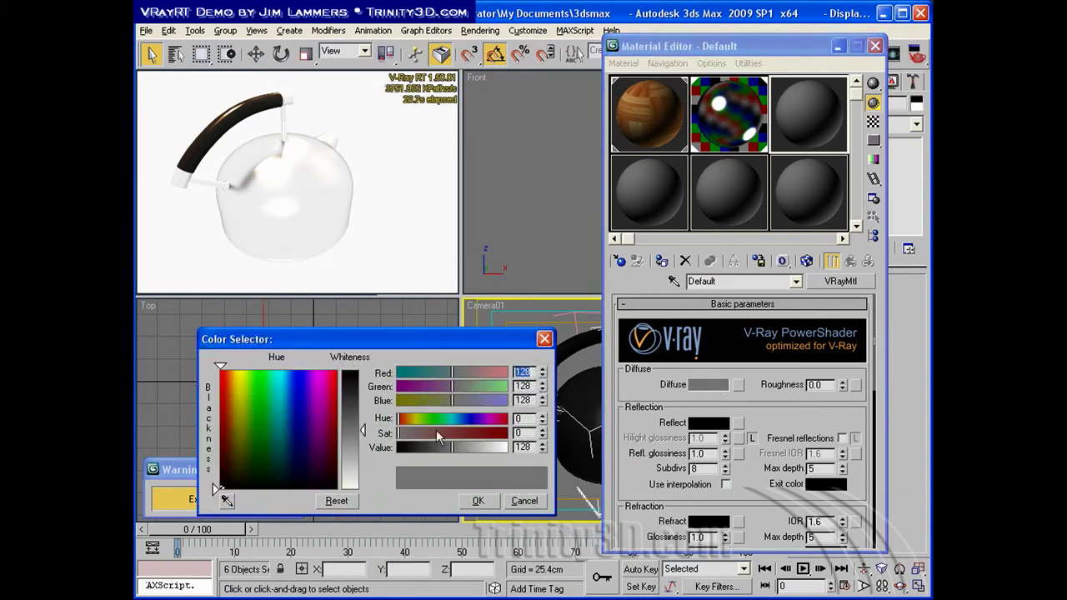
{"action": "left_click", "coordinate": [407, 419]}
{"action": "left_click", "coordinate": [497, 433]}
{"action": "left_click", "coordinate": [457, 444]}
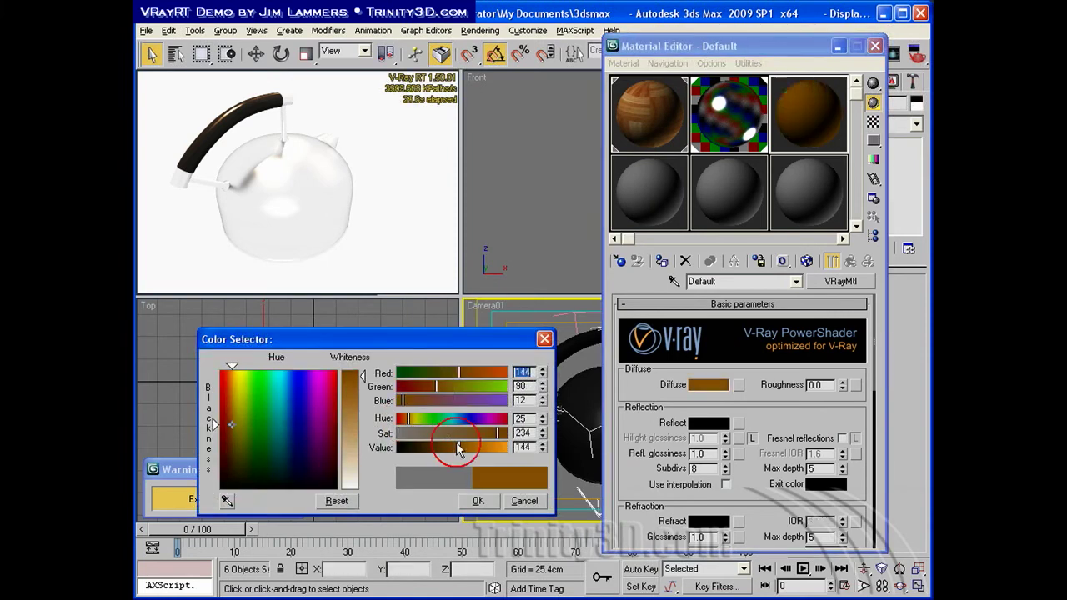
{"action": "left_click", "coordinate": [403, 420]}
{"action": "left_click", "coordinate": [478, 500]}
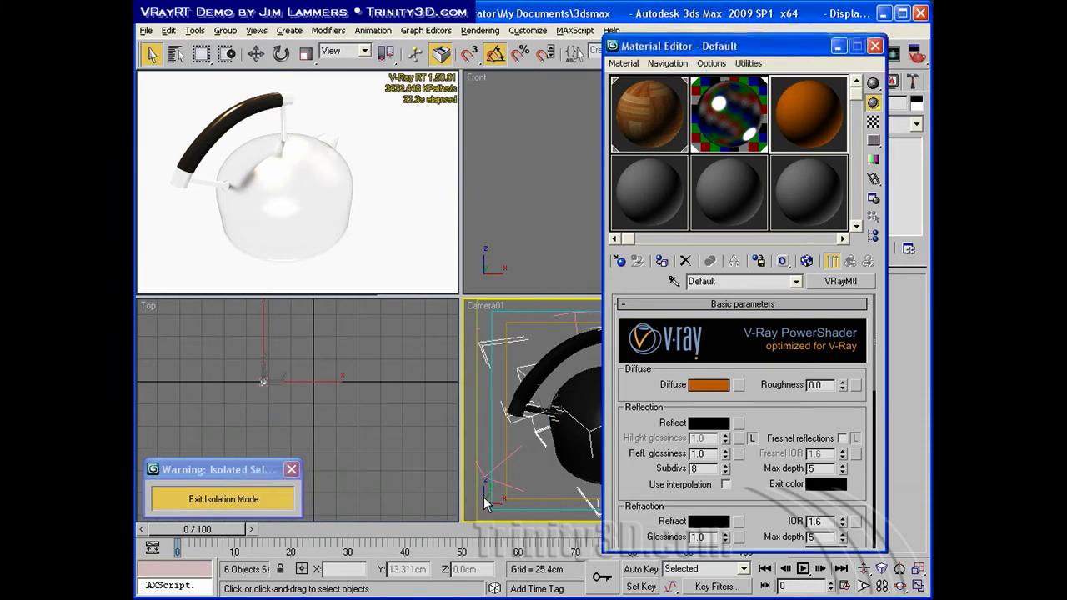
- Copy the orange diffuse colour to the material's Reflect colour and set its reflection glossiness to 0.73
{"action": "left_click_drag", "start_coordinate": [709, 386], "coordinate": [707, 424]}
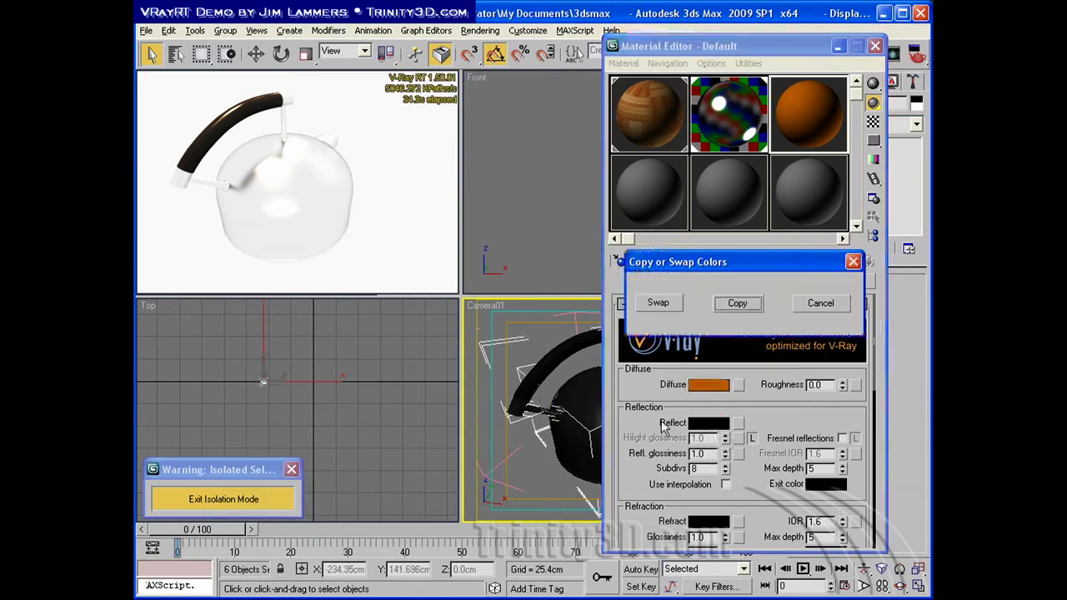
{"action": "left_click", "coordinate": [737, 305]}
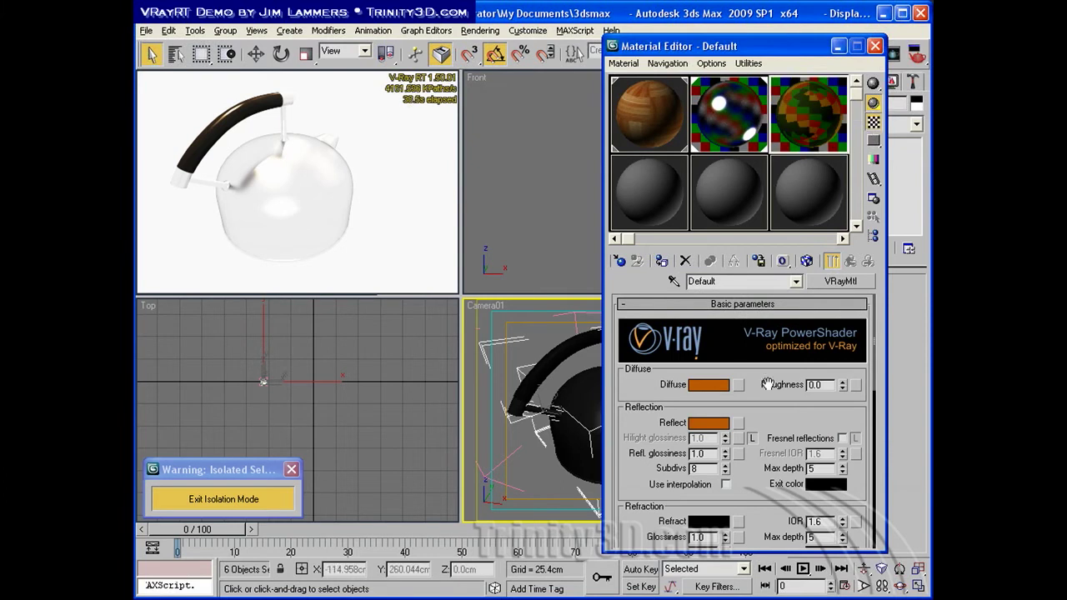
{"action": "left_click_drag", "start_coordinate": [724, 453], "coordinate": [725, 470]}
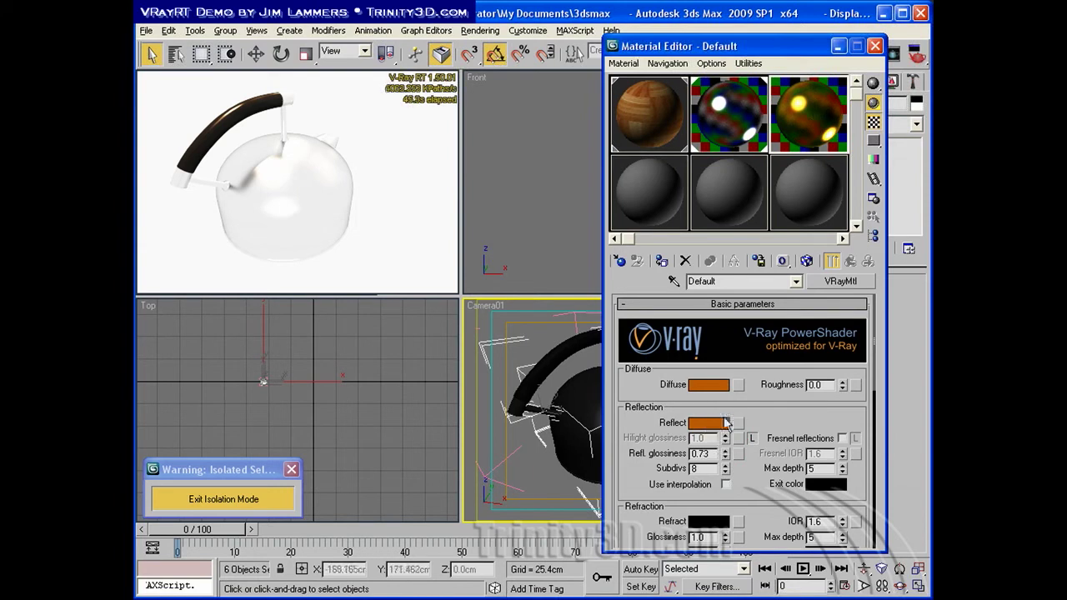
- Assign the orange material to the selected kettle parts, exit isolation mode and close the Material Editor
{"action": "left_click", "coordinate": [662, 261]}
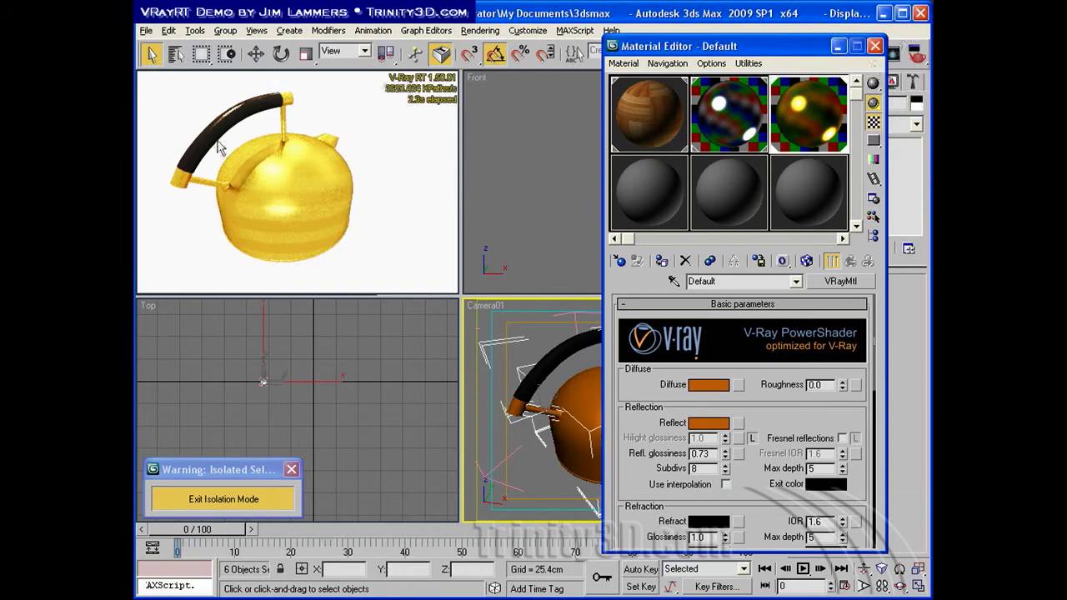
{"action": "left_click", "coordinate": [260, 500]}
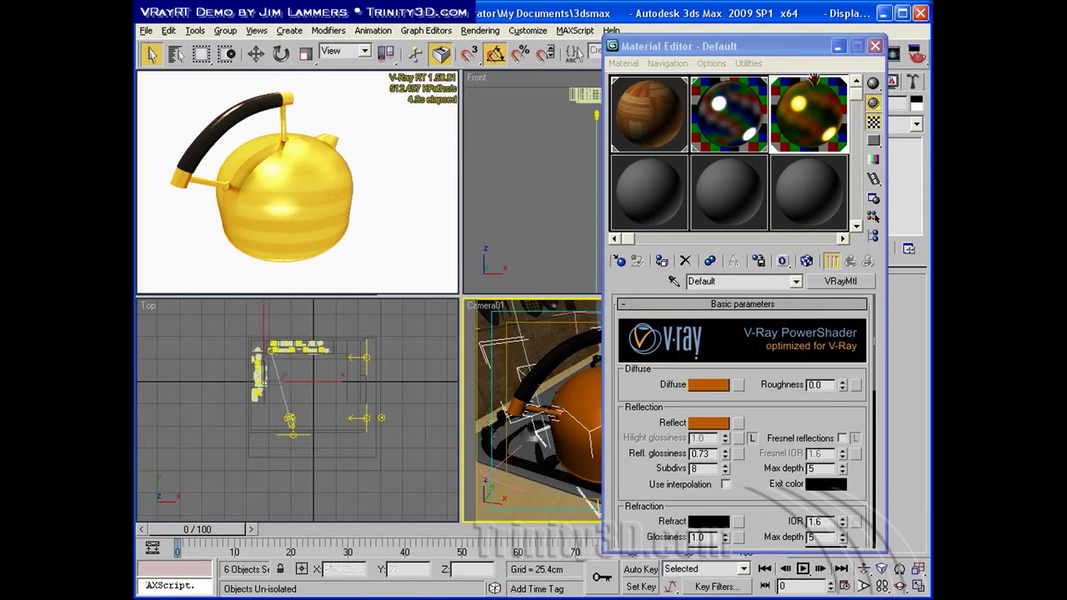
{"action": "left_click", "coordinate": [875, 46]}
- Turn the camera up from the kettle toward the hanging utensils and restart the ActiveShade render in its viewport
{"action": "left_click", "coordinate": [881, 587]}
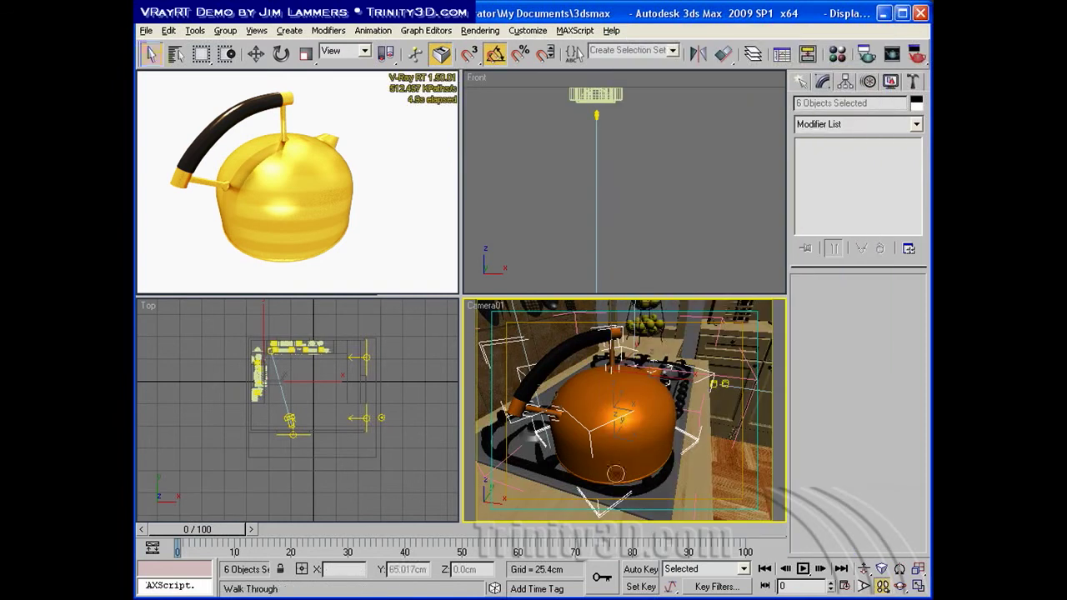
{"action": "left_click_drag", "start_coordinate": [614, 471], "coordinate": [580, 372]}
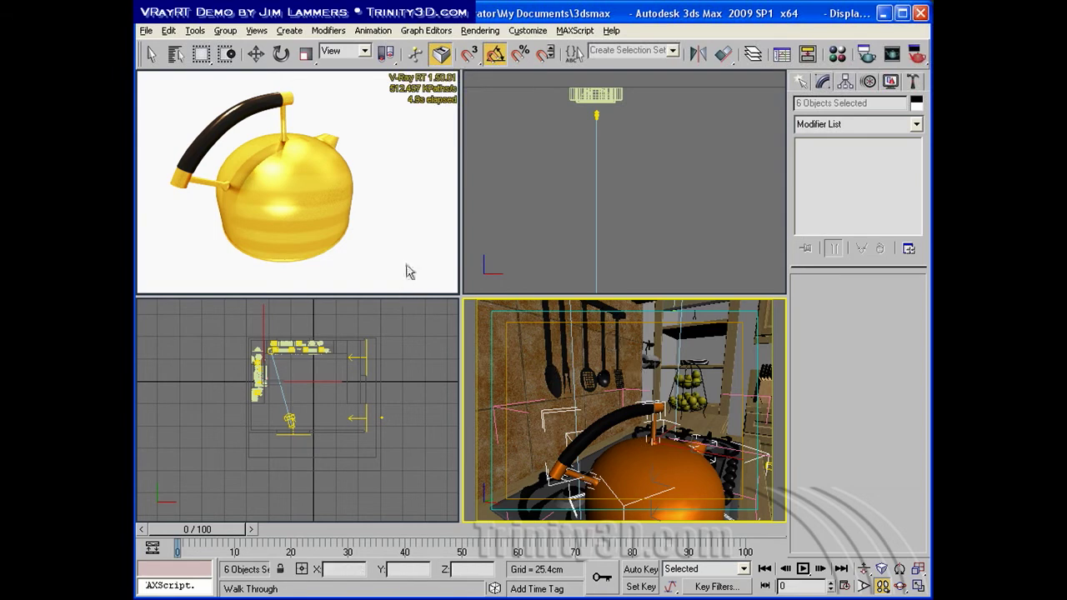
{"action": "right_click", "coordinate": [303, 154]}
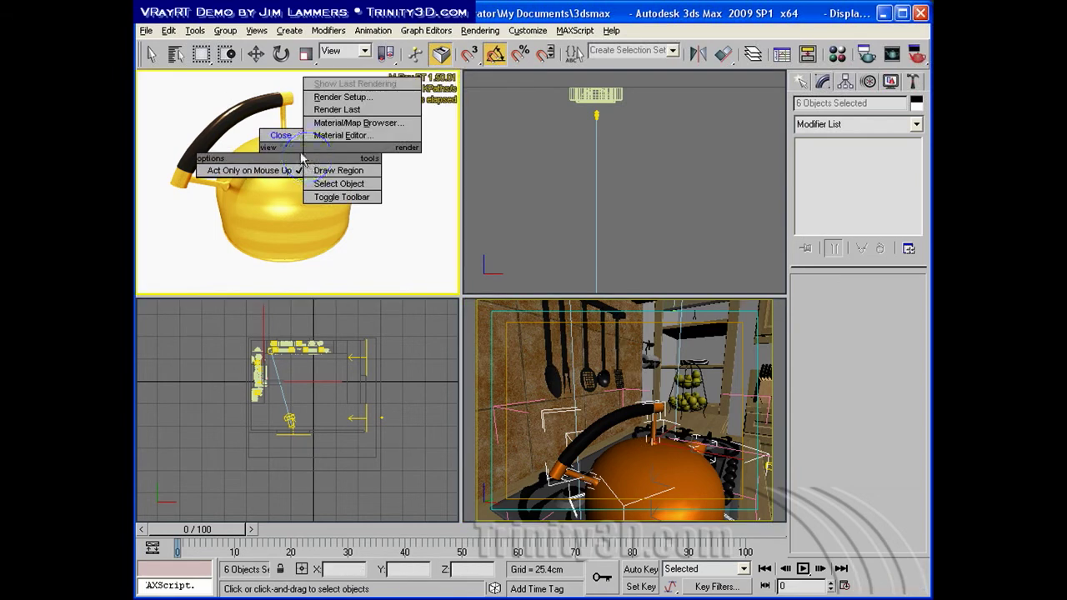
{"action": "left_click", "coordinate": [282, 137]}
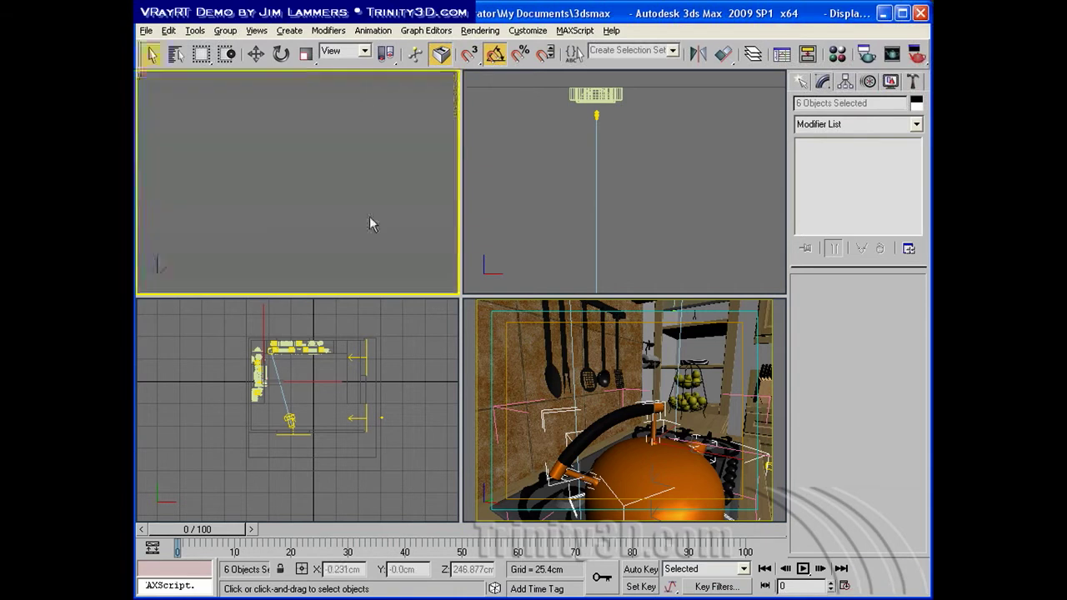
{"action": "left_click", "coordinate": [151, 89]}
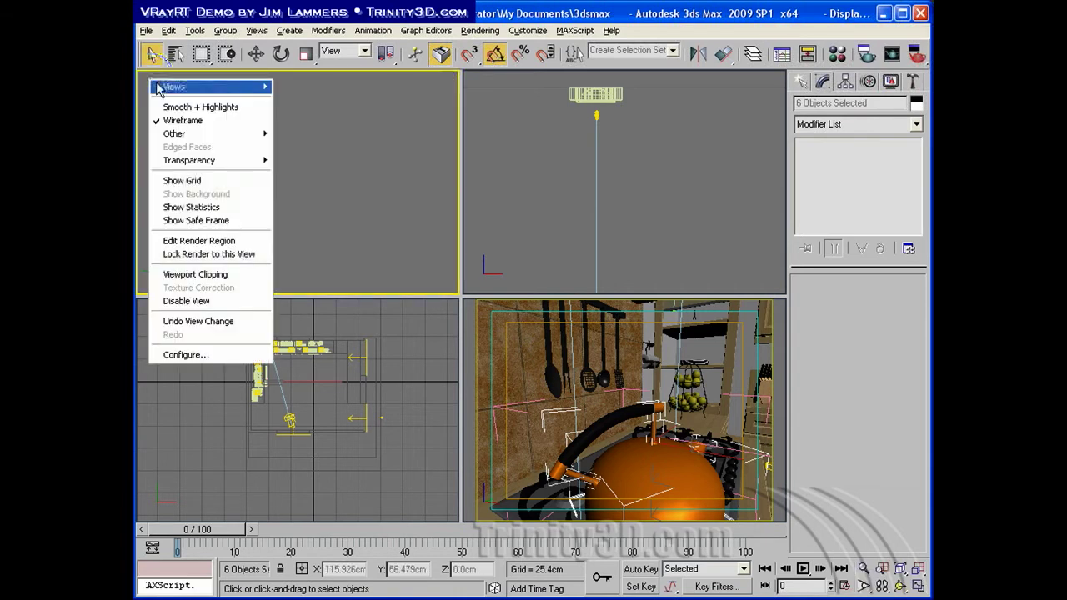
{"action": "mouse_move", "coordinate": [180, 88]}
{"action": "left_click", "coordinate": [329, 239]}
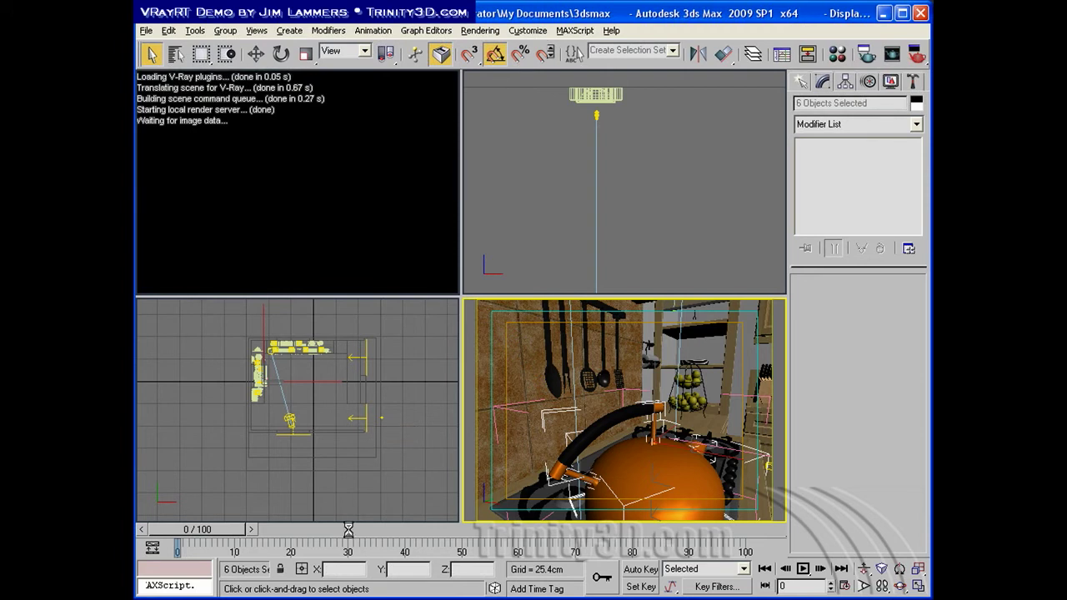
- Switch to the vray-materials.de page in Internet Explorer and search its material library for copper
{"action": "key", "text": "alt+Tab"}
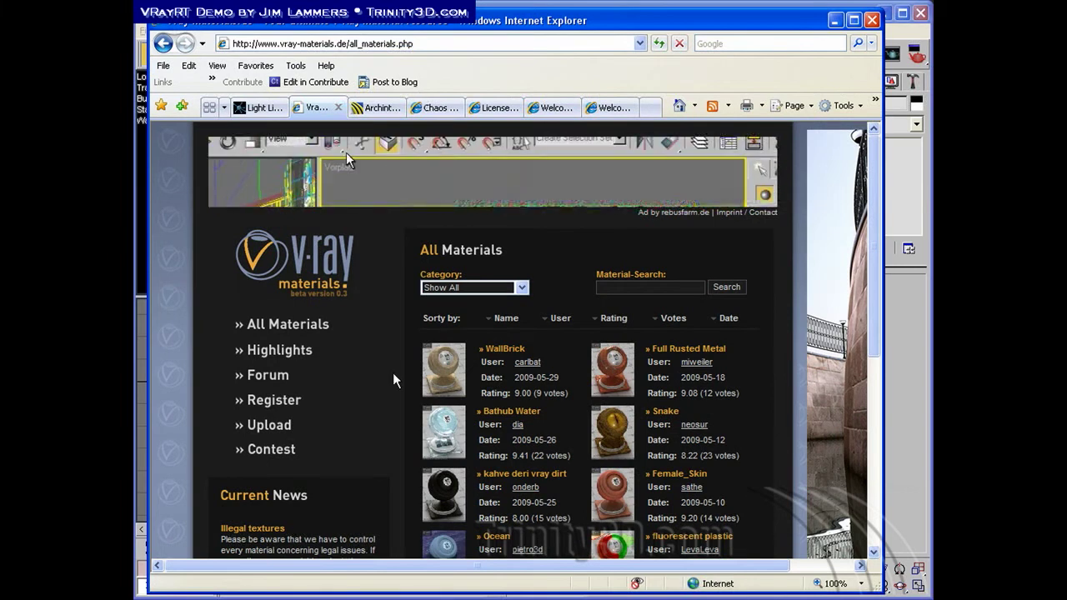
{"action": "left_click", "coordinate": [669, 285]}
{"action": "type", "text": "cop"}
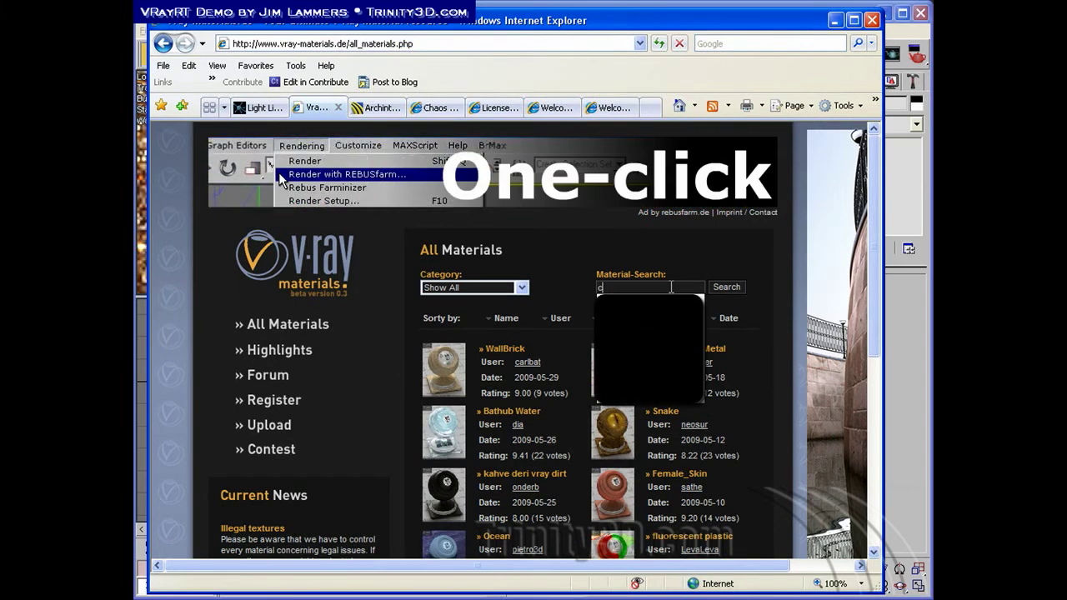
{"action": "type", "text": "per"}
{"action": "key", "text": "Return"}
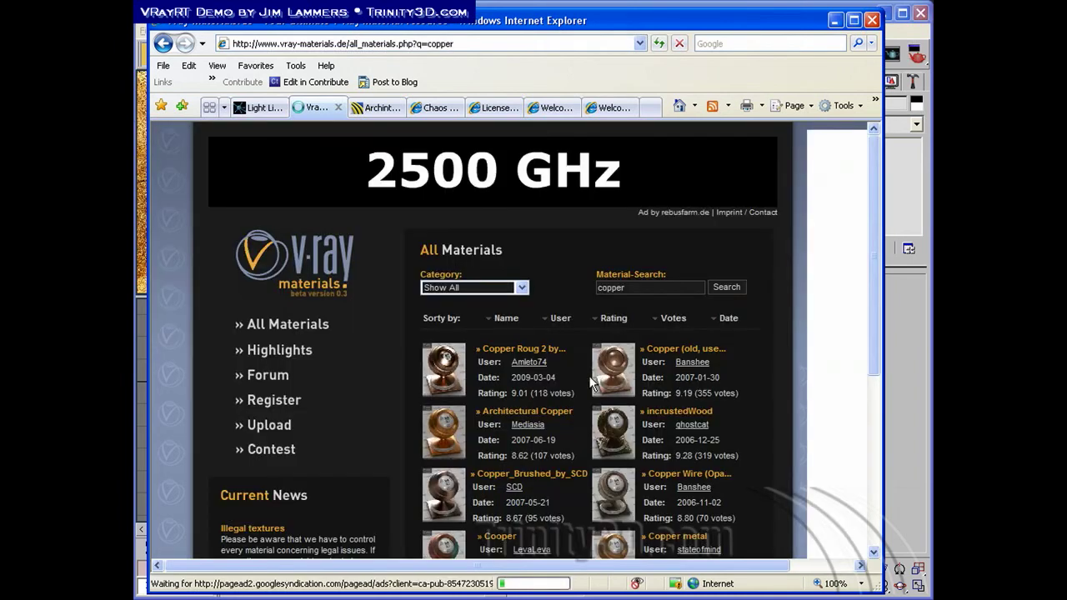
- Open the Copper (old, used, shiny) material's page, start downloading its archive and return to 3ds Max
{"action": "scroll", "coordinate": [584, 500], "scroll_direction": "down", "scroll_amount": 3}
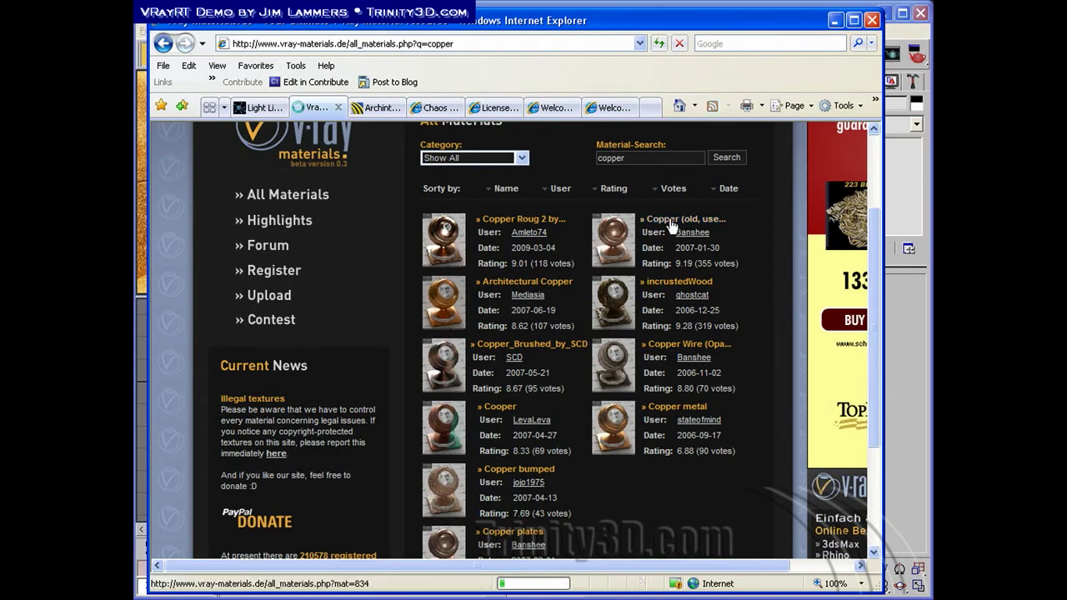
{"action": "left_click", "coordinate": [671, 225]}
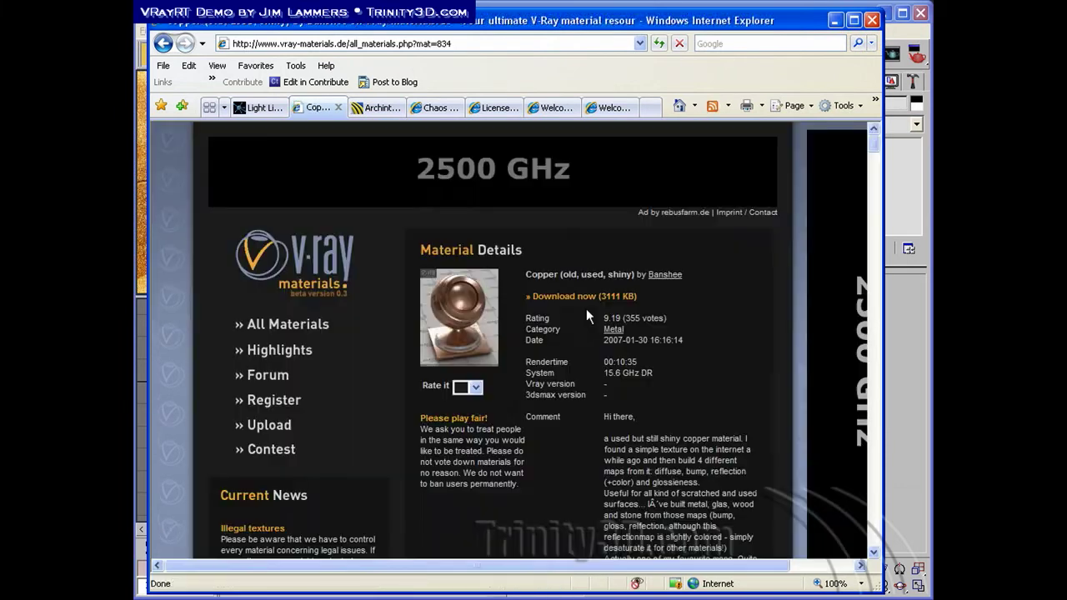
{"action": "left_click", "coordinate": [547, 297]}
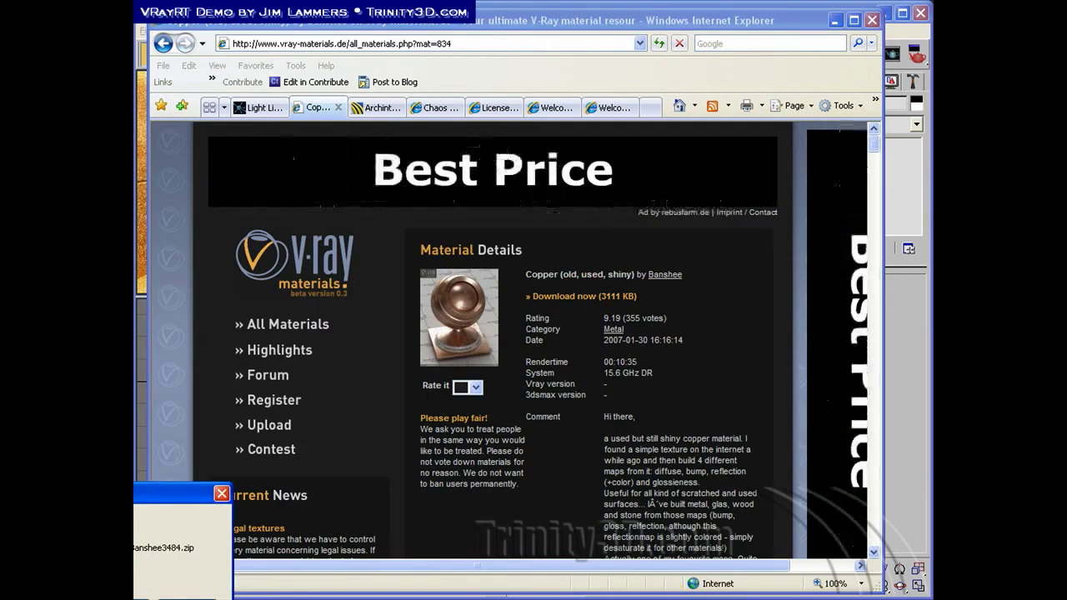
{"action": "left_click", "coordinate": [834, 20]}
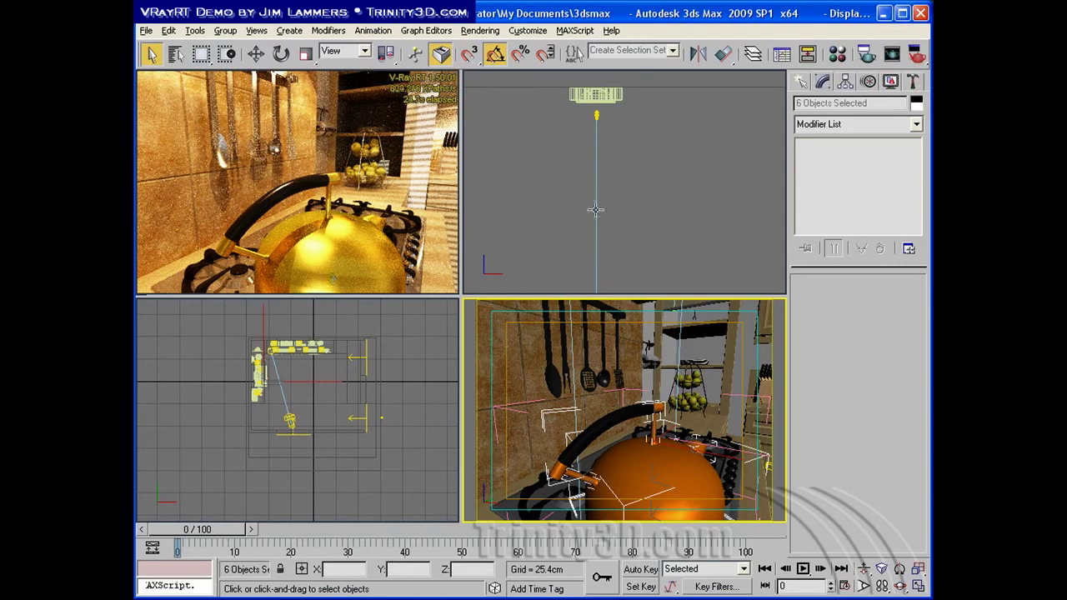
- For an unused material slot, open the material library copper_old_shiny.mat from the VRay-materials.de folder inside VrayRT on the network drive
{"action": "left_click", "coordinate": [837, 53]}
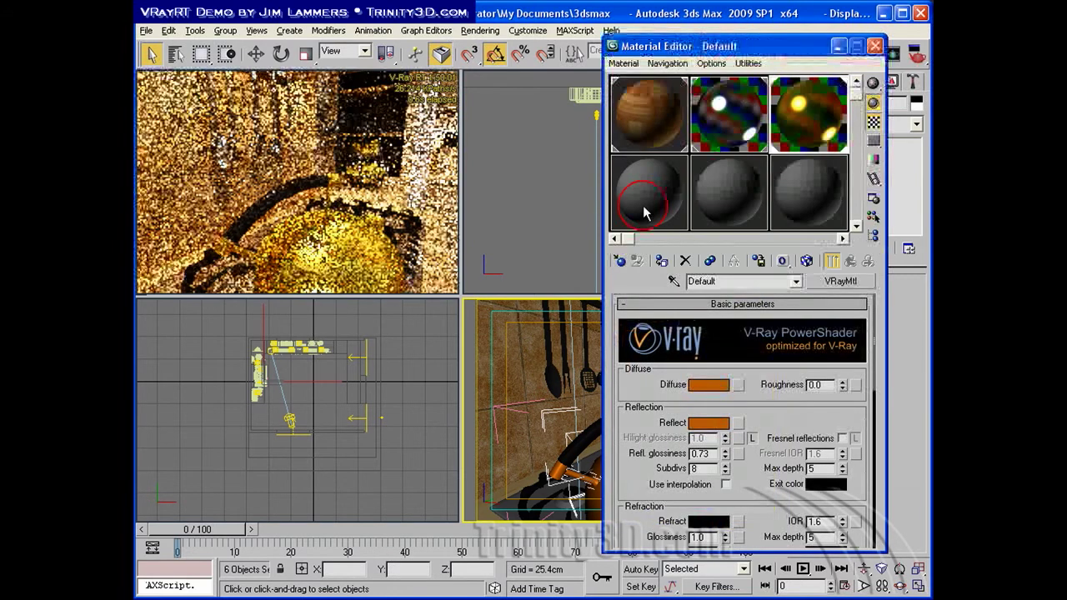
{"action": "left_click", "coordinate": [644, 206]}
{"action": "left_click", "coordinate": [661, 260]}
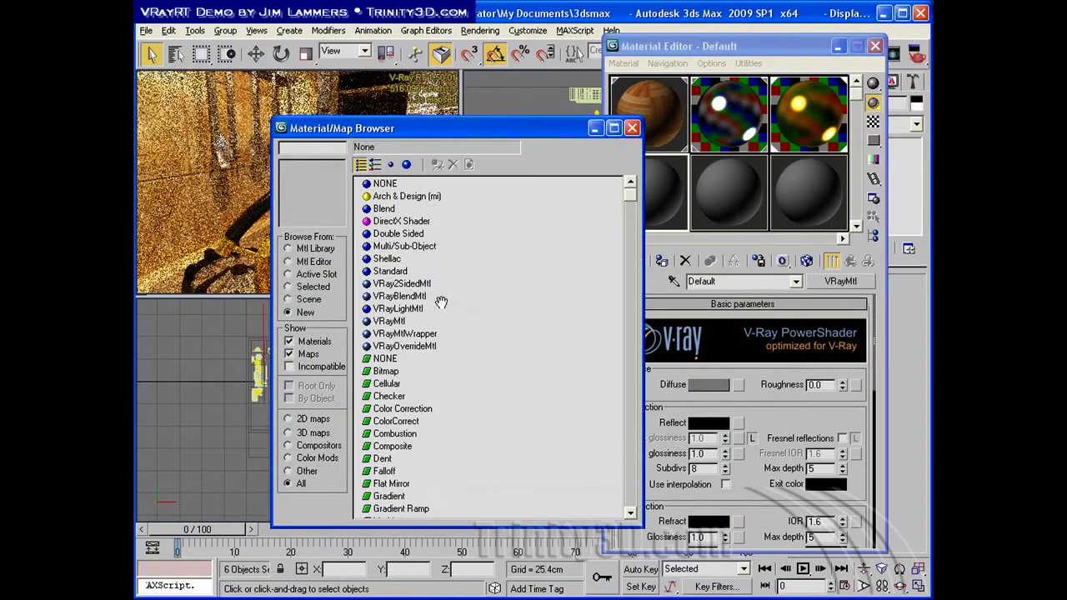
{"action": "left_click", "coordinate": [289, 249]}
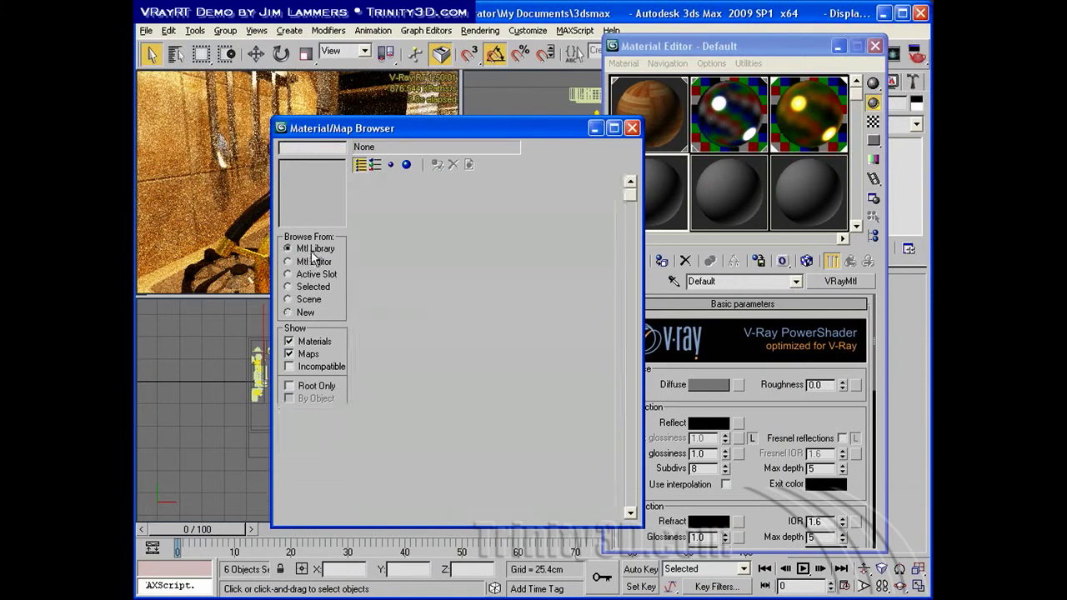
{"action": "left_click", "coordinate": [309, 435]}
{"action": "left_click", "coordinate": [383, 76]}
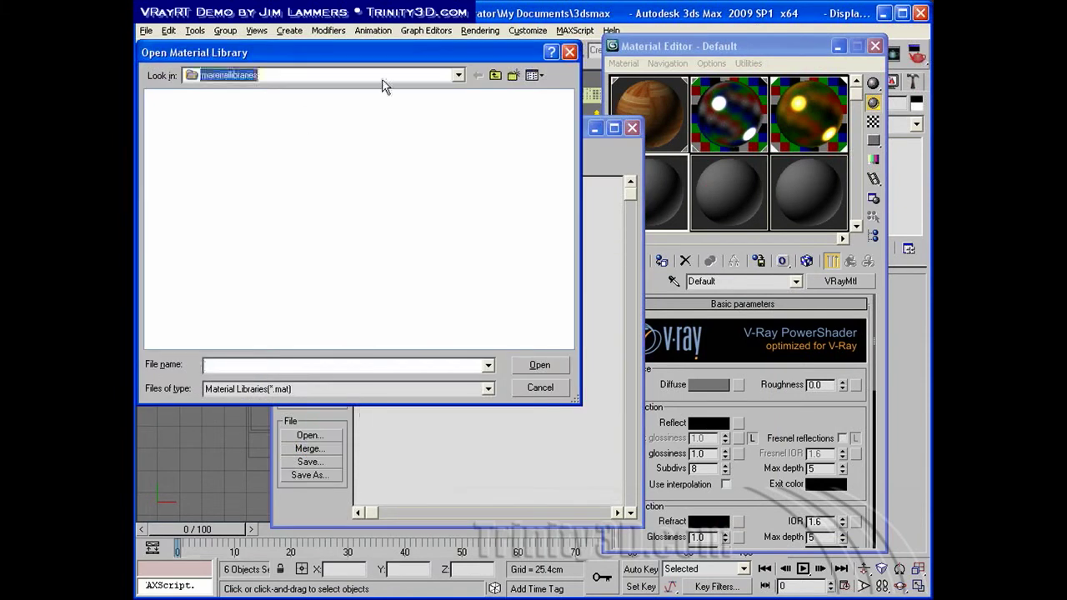
{"action": "left_click", "coordinate": [314, 293]}
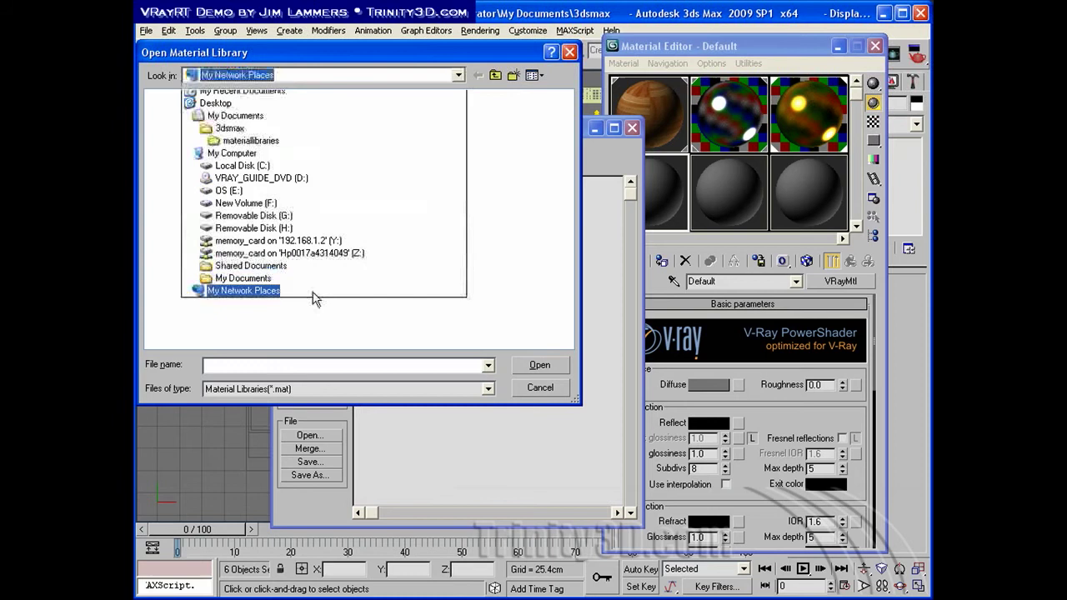
{"action": "double_click", "coordinate": [192, 271]}
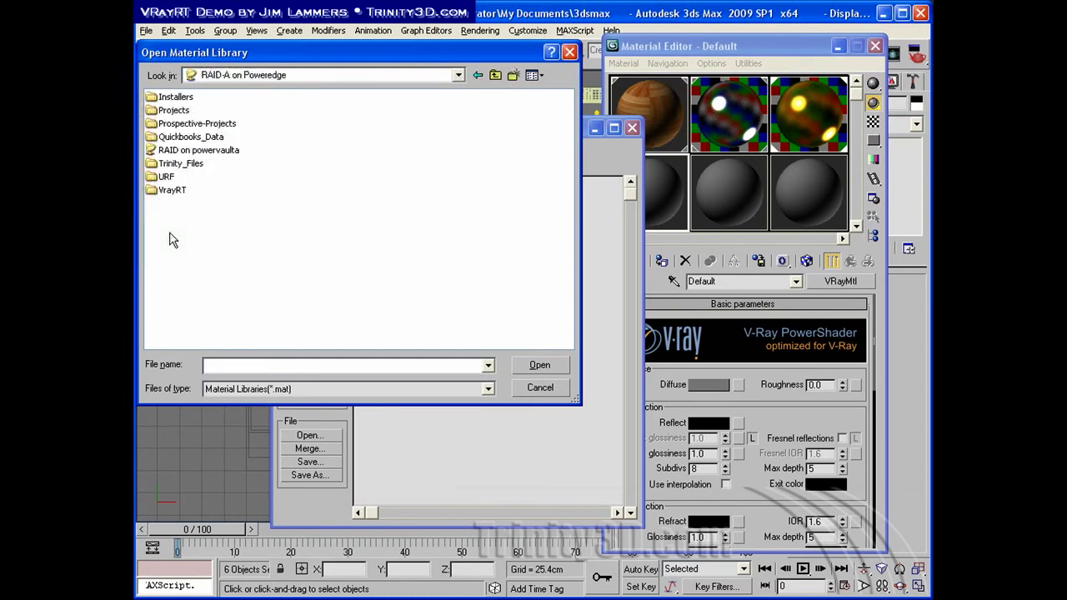
{"action": "double_click", "coordinate": [171, 189]}
{"action": "double_click", "coordinate": [200, 164]}
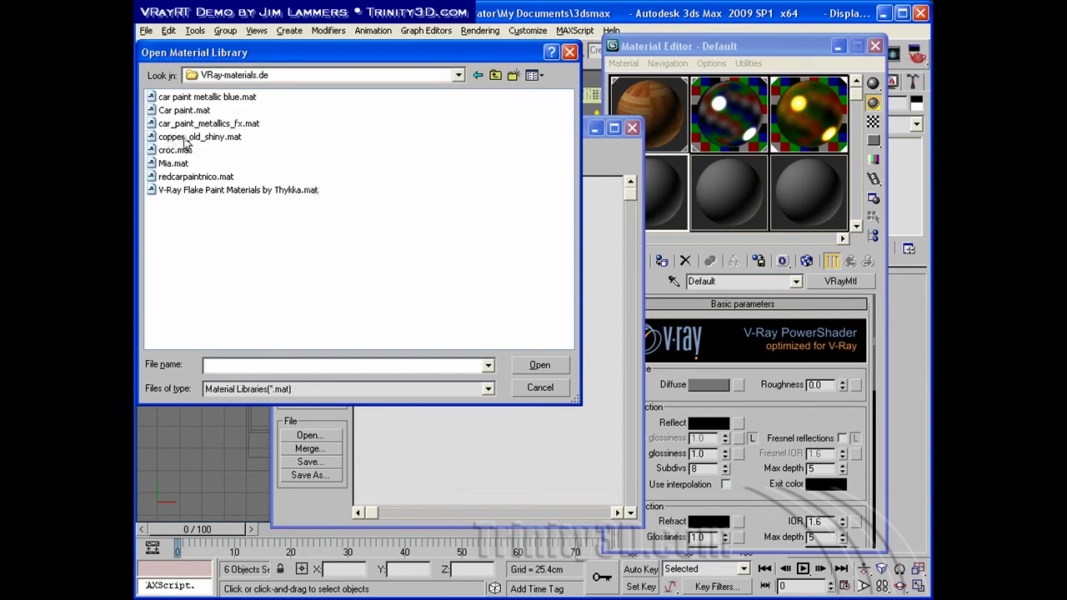
{"action": "double_click", "coordinate": [186, 137]}
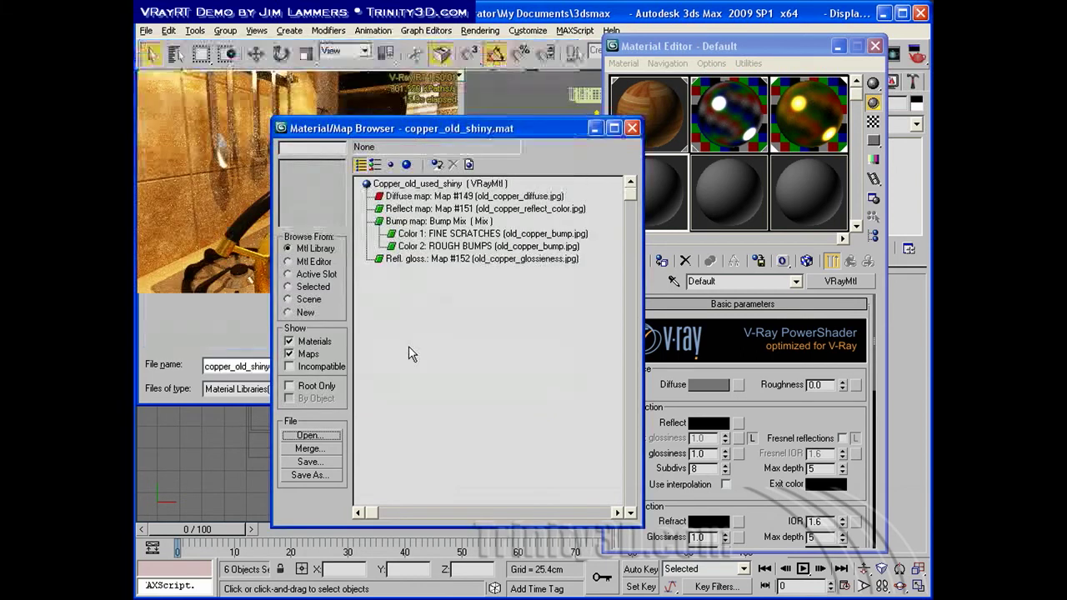
- Show only the library's root materials as large thumbnails and load Copper_old_used_shiny into the active material slot
{"action": "left_click", "coordinate": [407, 164]}
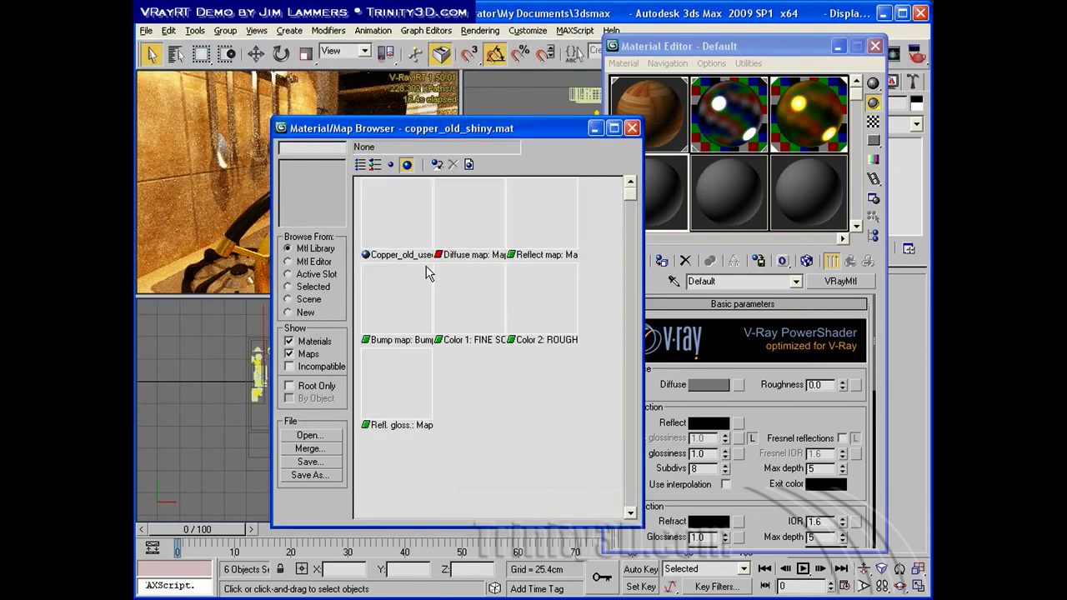
{"action": "left_click", "coordinate": [292, 390]}
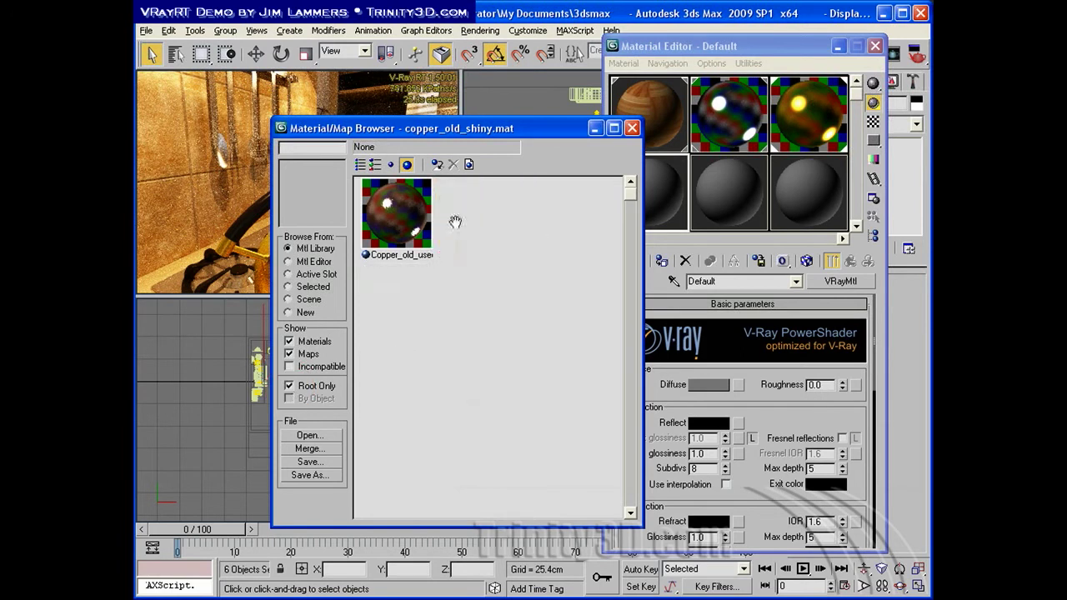
{"action": "left_click", "coordinate": [412, 224]}
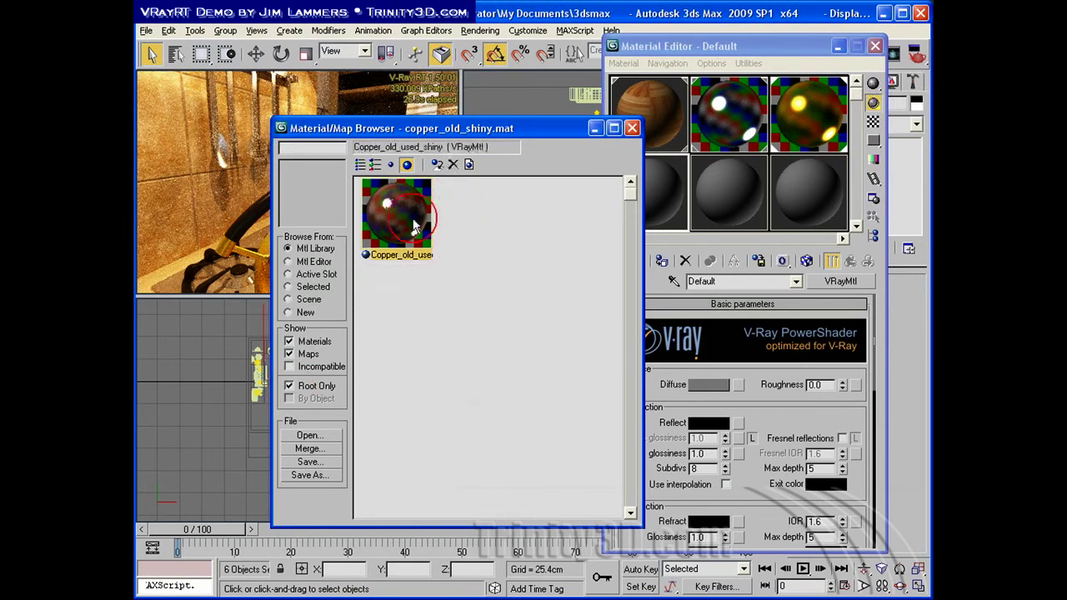
{"action": "left_click", "coordinate": [642, 143]}
{"action": "left_click", "coordinate": [554, 131]}
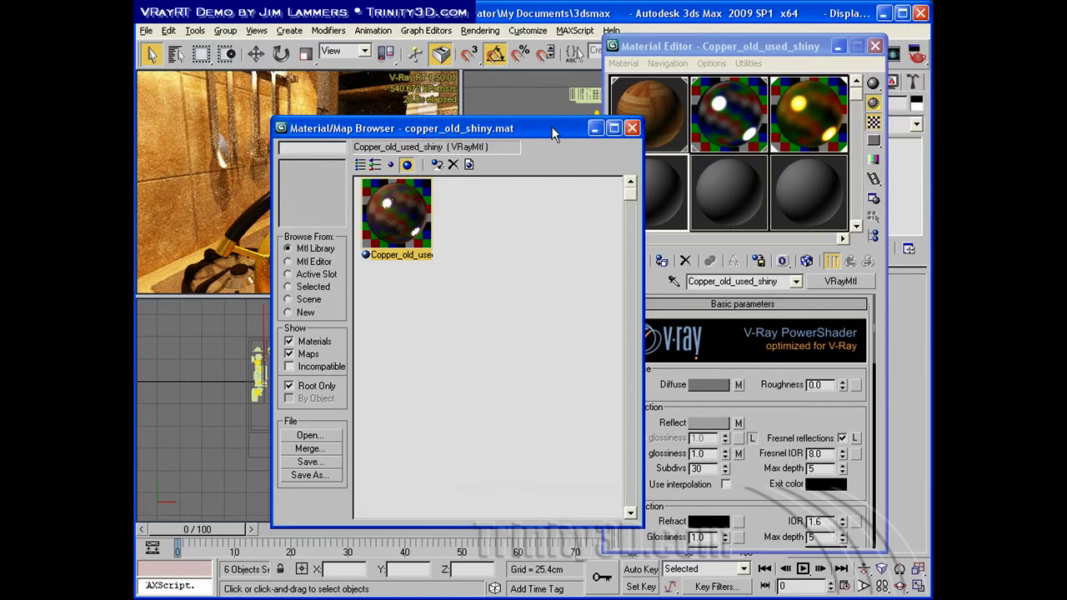
{"action": "left_click", "coordinate": [633, 128]}
- Relink the copper material's diffuse bitmap to old_copper_diffuse.jpg in the ArchInteriors02-04 folder and close the Material Editor
{"action": "left_click", "coordinate": [737, 384]}
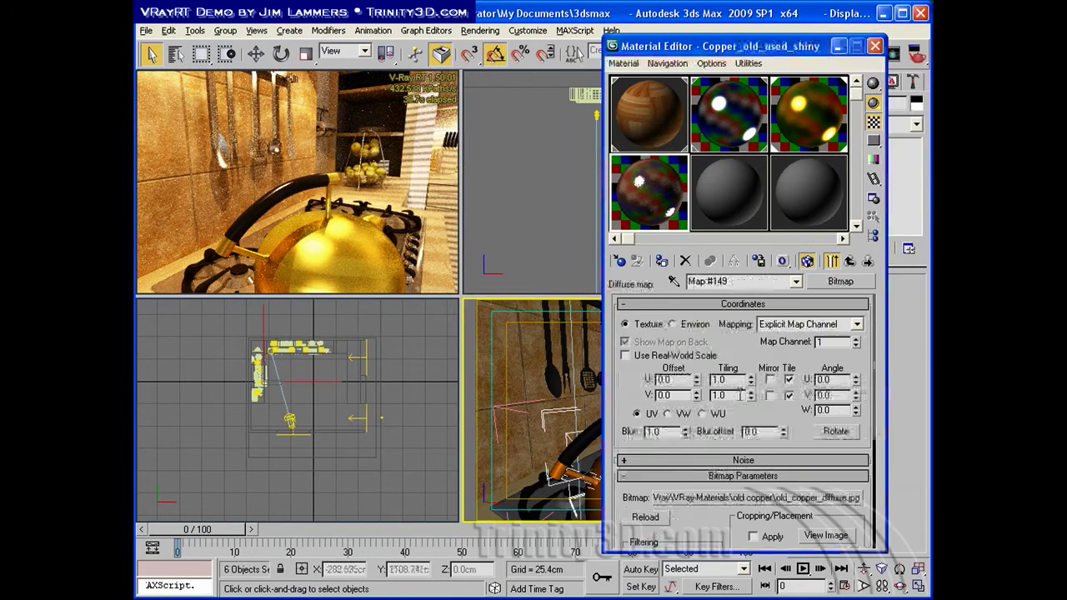
{"action": "left_click", "coordinate": [798, 497]}
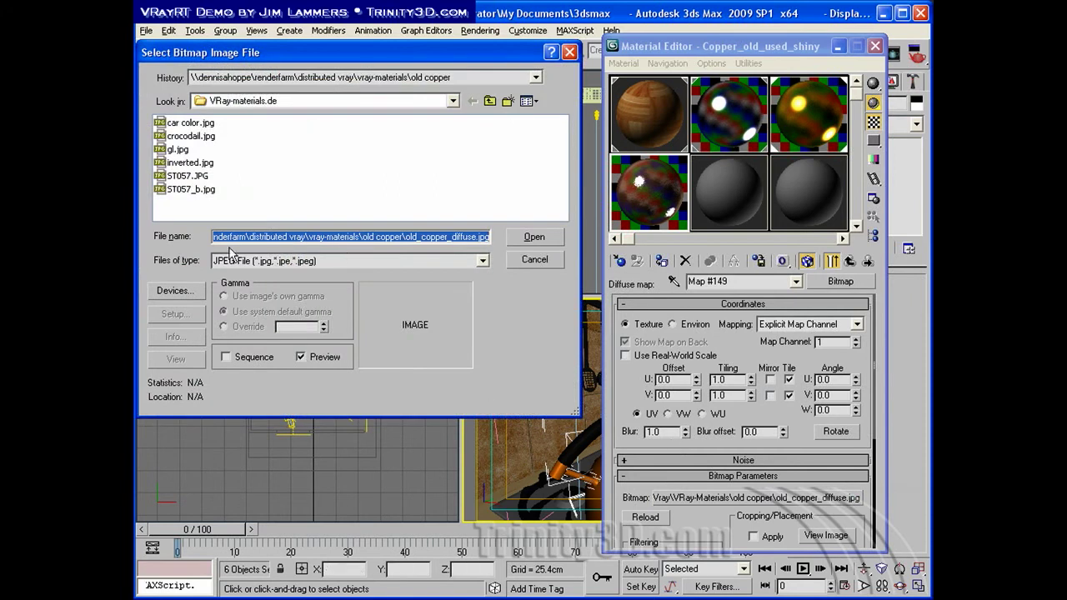
{"action": "left_click_drag", "start_coordinate": [229, 240], "coordinate": [187, 239]}
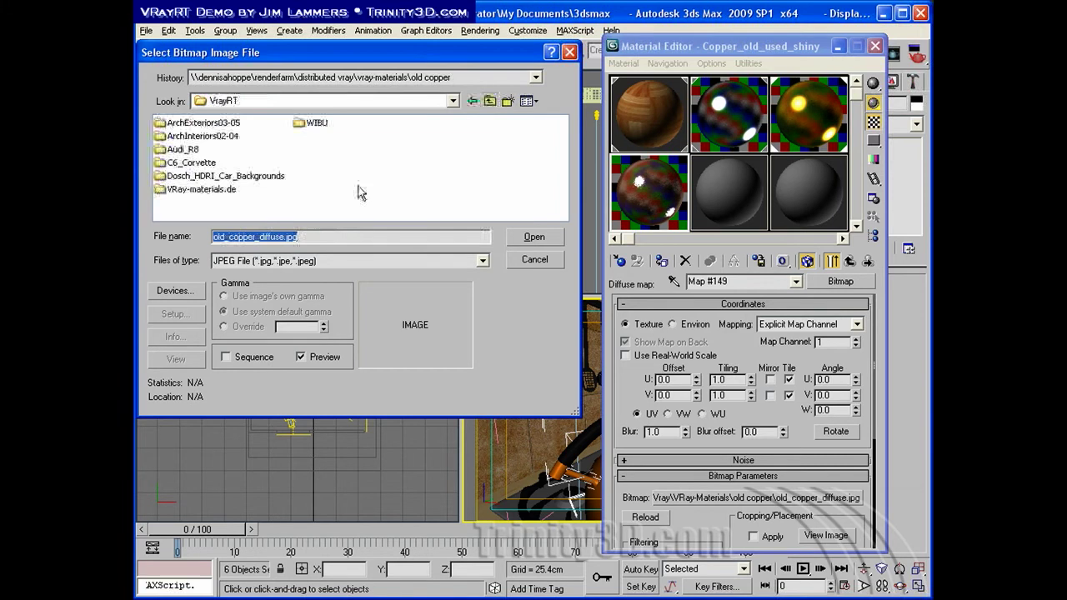
{"action": "double_click", "coordinate": [208, 136]}
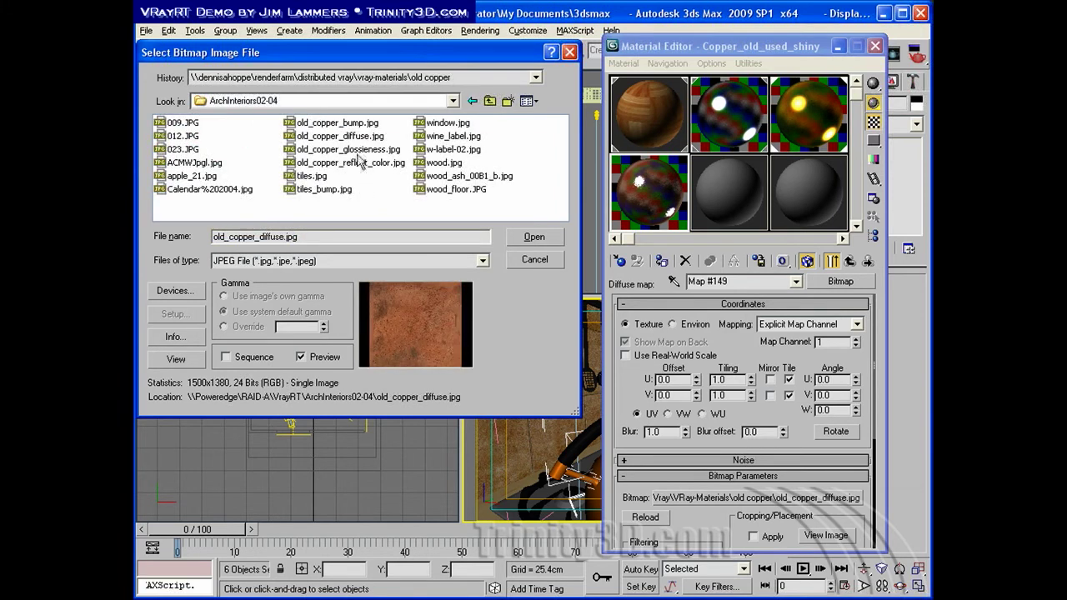
{"action": "double_click", "coordinate": [342, 136]}
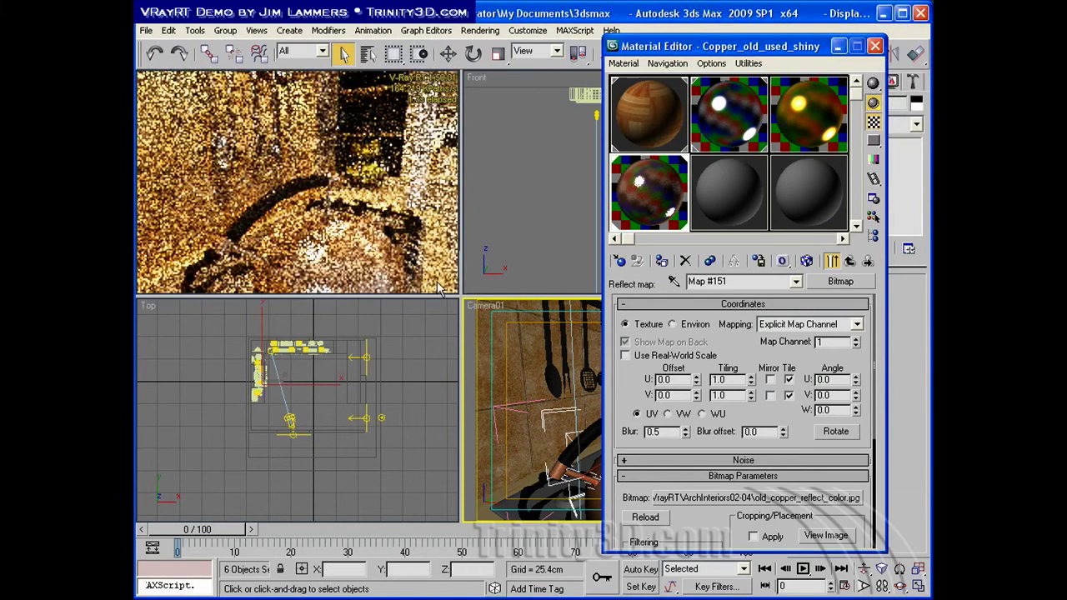
{"action": "right_click", "coordinate": [318, 240]}
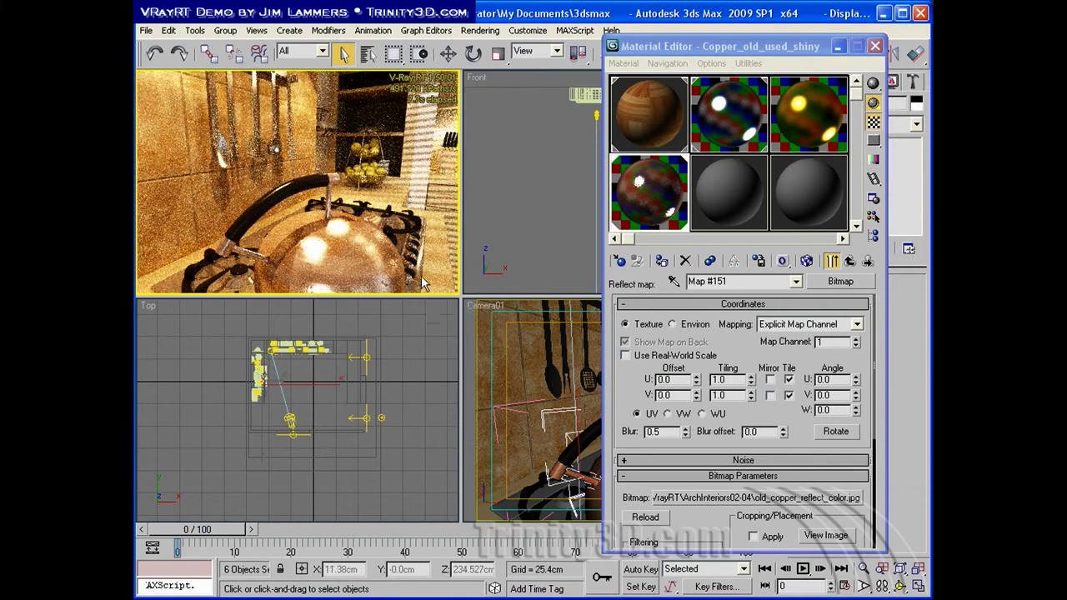
{"action": "left_click", "coordinate": [875, 46]}
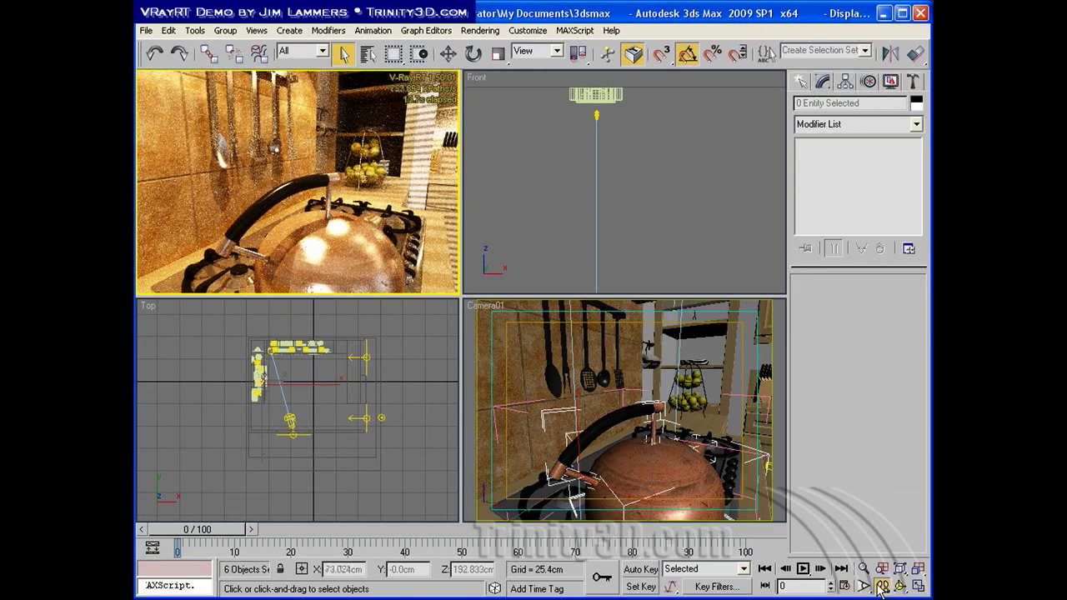
- Walk the Camera01 view around the copper kettle to its opposite side and close the opened kettle group
{"action": "right_click", "coordinate": [750, 492]}
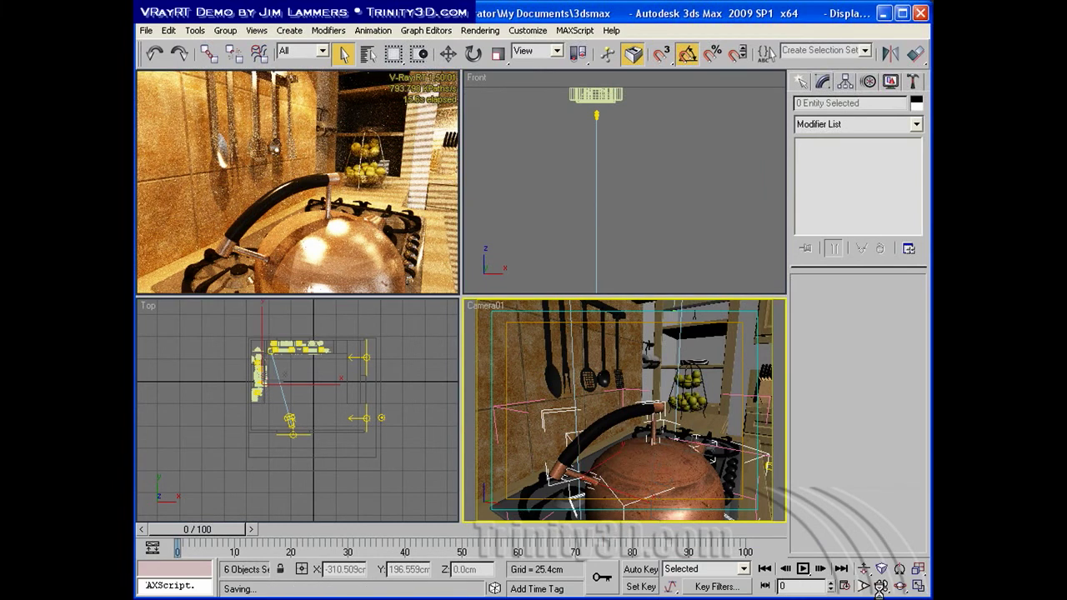
{"action": "left_click", "coordinate": [881, 586]}
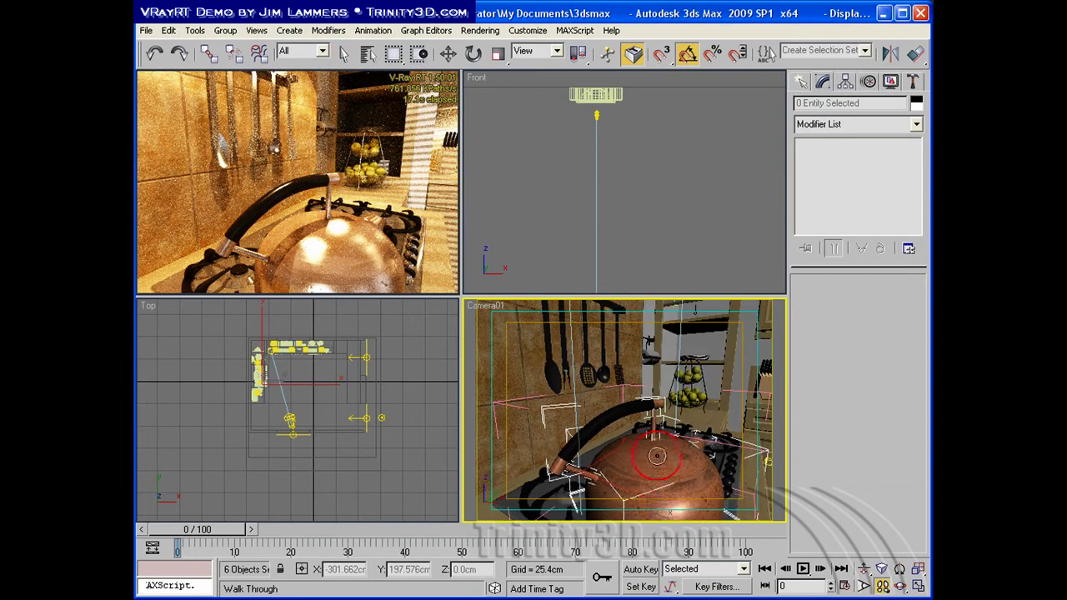
{"action": "mouse_move", "coordinate": [657, 456]}
{"action": "left_mouse_down"}
{"action": "mouse_move", "coordinate": [660, 488]}
{"action": "mouse_move", "coordinate": [656, 469]}
{"action": "left_mouse_up"}
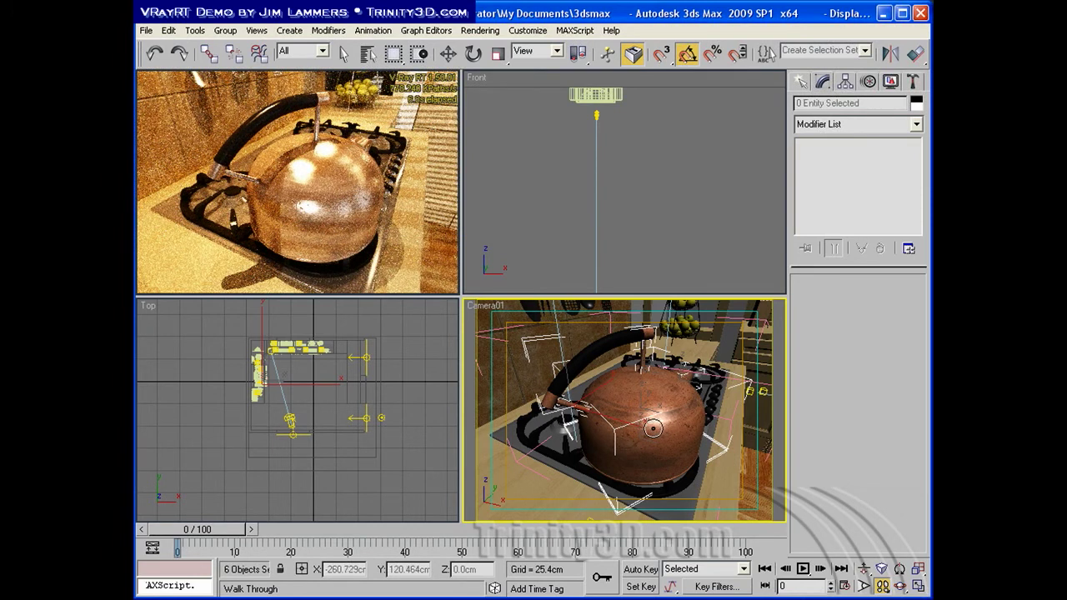
{"action": "key", "text": "Right"}
{"action": "left_click_drag", "start_coordinate": [642, 430], "coordinate": [526, 386]}
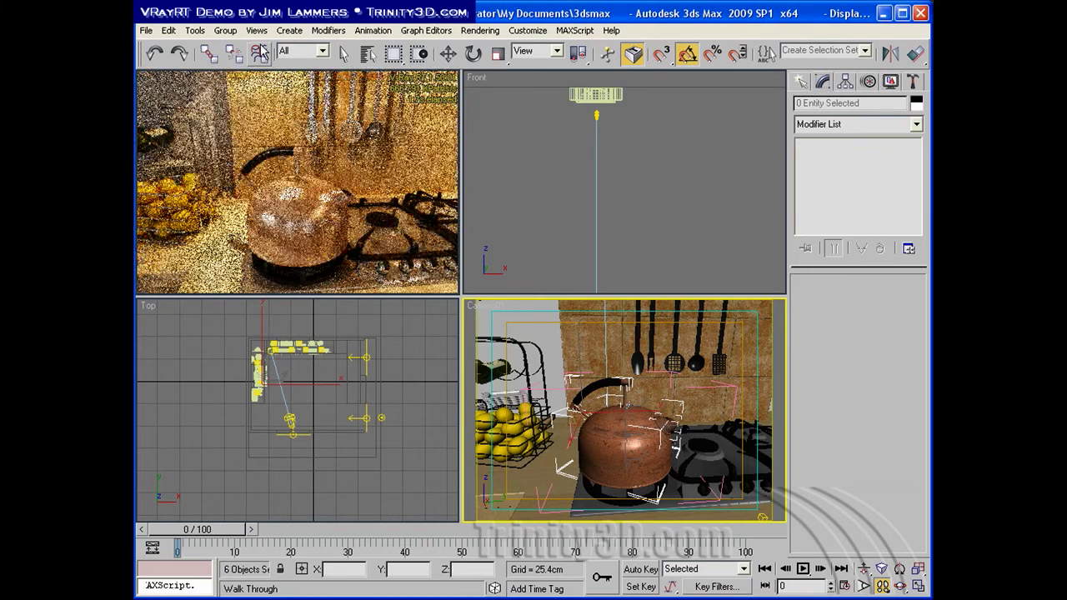
{"action": "left_click", "coordinate": [225, 30]}
{"action": "left_click", "coordinate": [234, 92]}
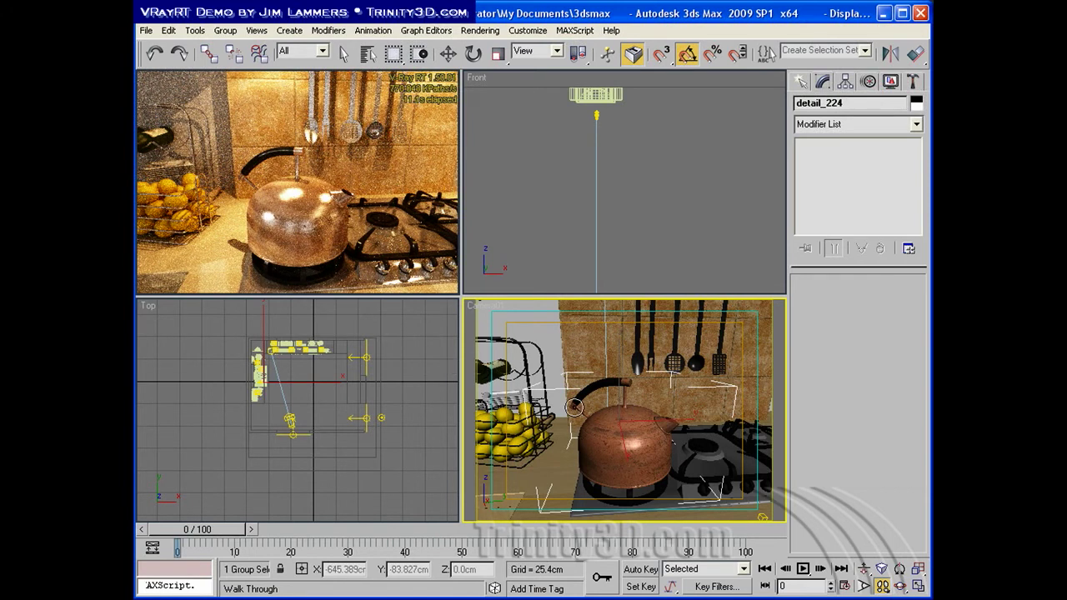
- Walk the camera from the kettle past the sink to the bread rolls, and turn it toward the pots on the shelf
{"action": "left_click_drag", "start_coordinate": [606, 428], "coordinate": [875, 435]}
{"action": "key", "text": "e"}
{"action": "key", "text": "e"}
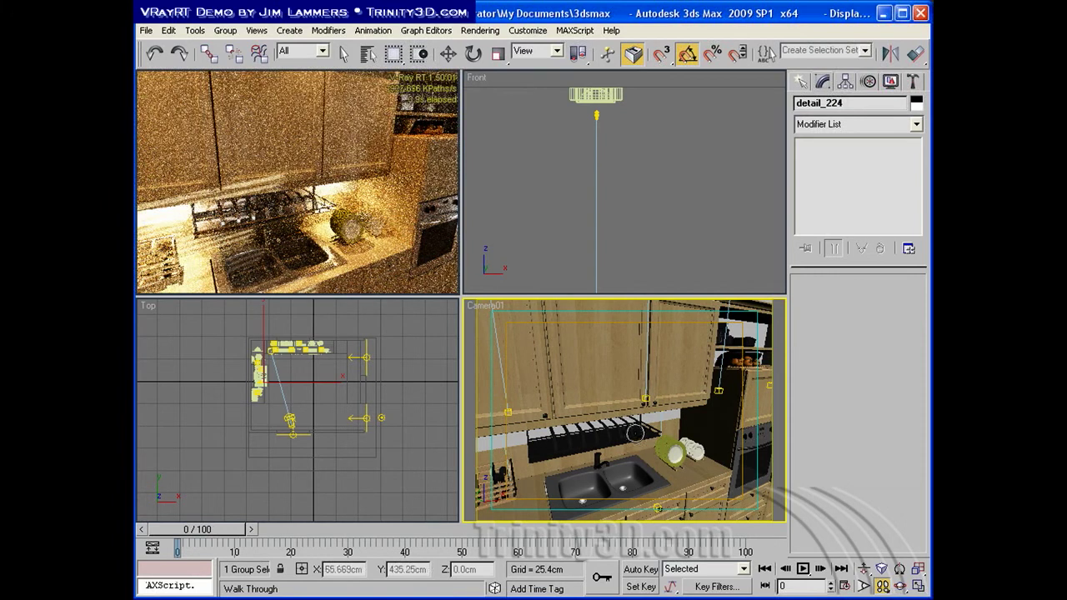
{"action": "mouse_move", "coordinate": [635, 432]}
{"action": "left_mouse_down"}
{"action": "mouse_move", "coordinate": [690, 429]}
{"action": "mouse_move", "coordinate": [633, 421]}
{"action": "mouse_move", "coordinate": [626, 442]}
{"action": "left_mouse_up"}
{"action": "key", "text": "Right"}
{"action": "key", "text": "Up"}
{"action": "key", "text": "shift+Up"}
{"action": "key", "text": "w"}
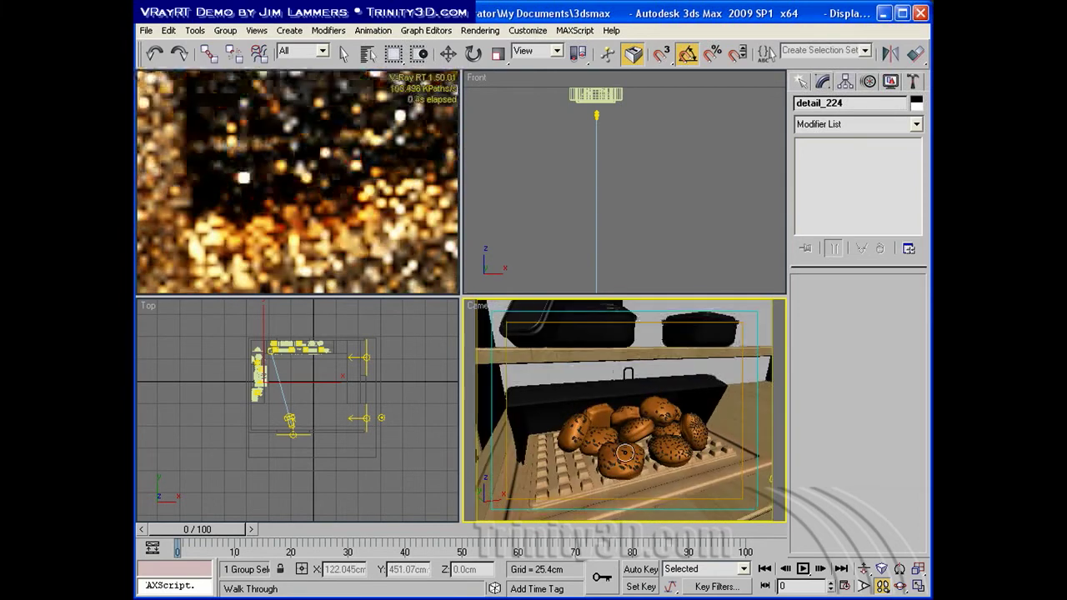
{"action": "key", "text": "s"}
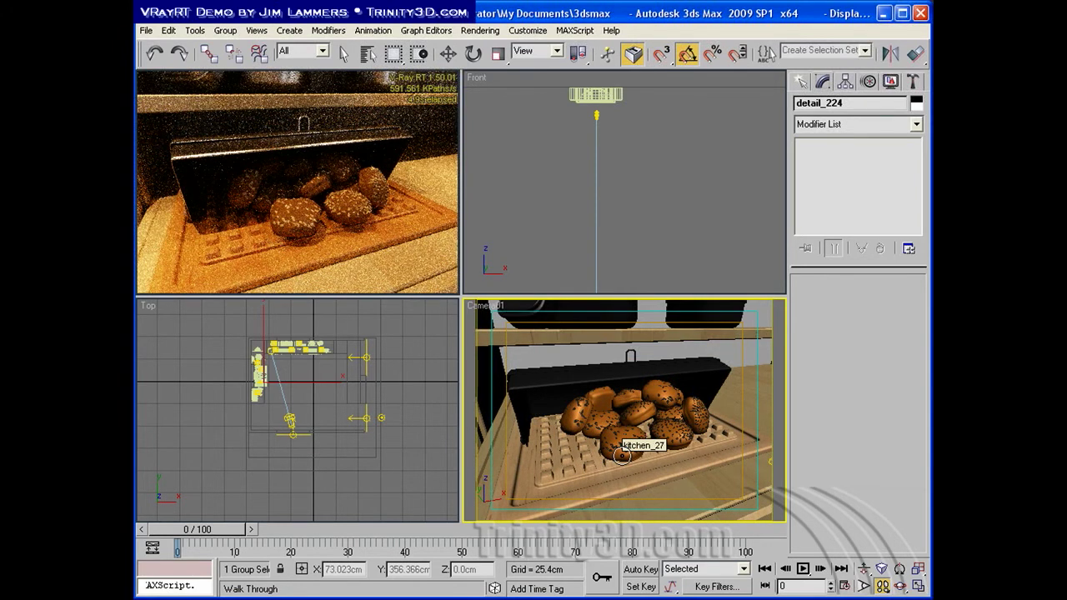
{"action": "left_click_drag", "start_coordinate": [637, 440], "coordinate": [688, 390]}
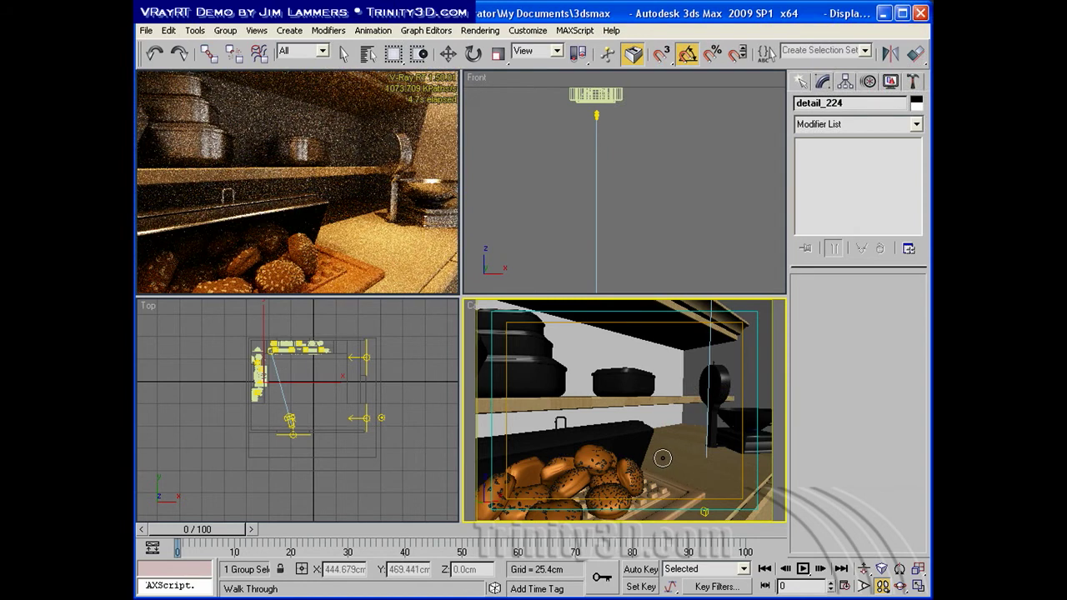
- Create a plane VRayLight in the Top view outside the kitchen, with about 33 cm half-length and 30 cm half-width
{"action": "right_click", "coordinate": [400, 429]}
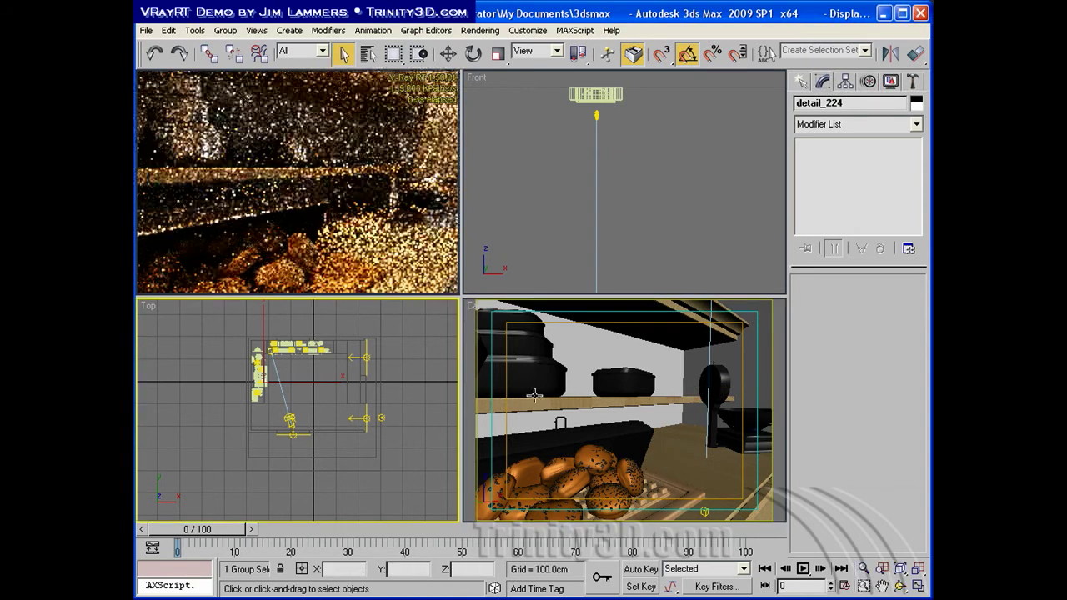
{"action": "right_click", "coordinate": [638, 192]}
{"action": "scroll", "coordinate": [638, 192], "scroll_direction": "down", "scroll_amount": 5}
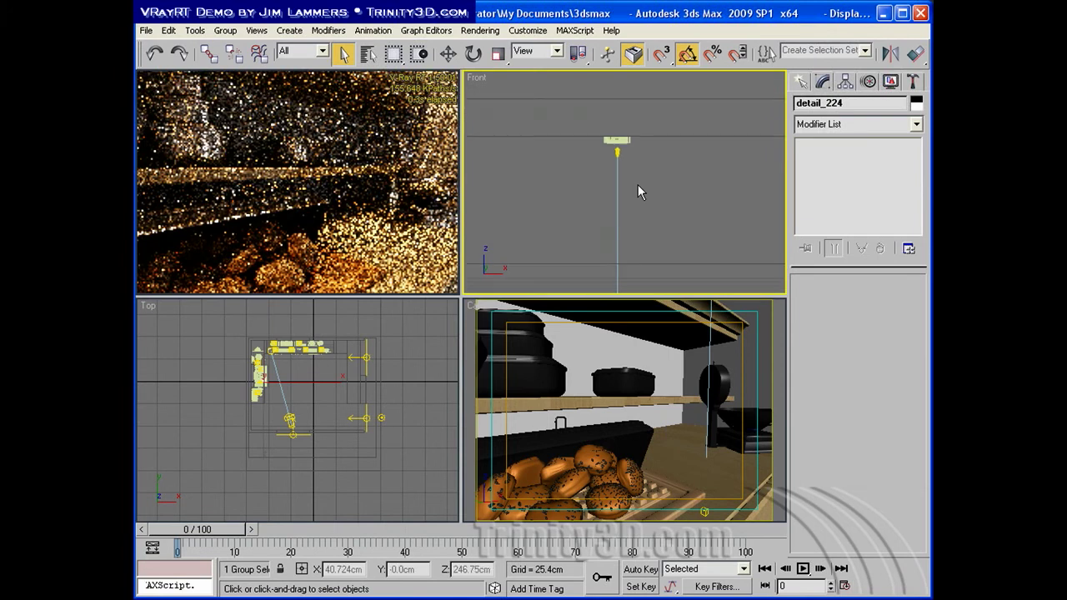
{"action": "scroll", "coordinate": [638, 185], "scroll_direction": "down", "scroll_amount": 2}
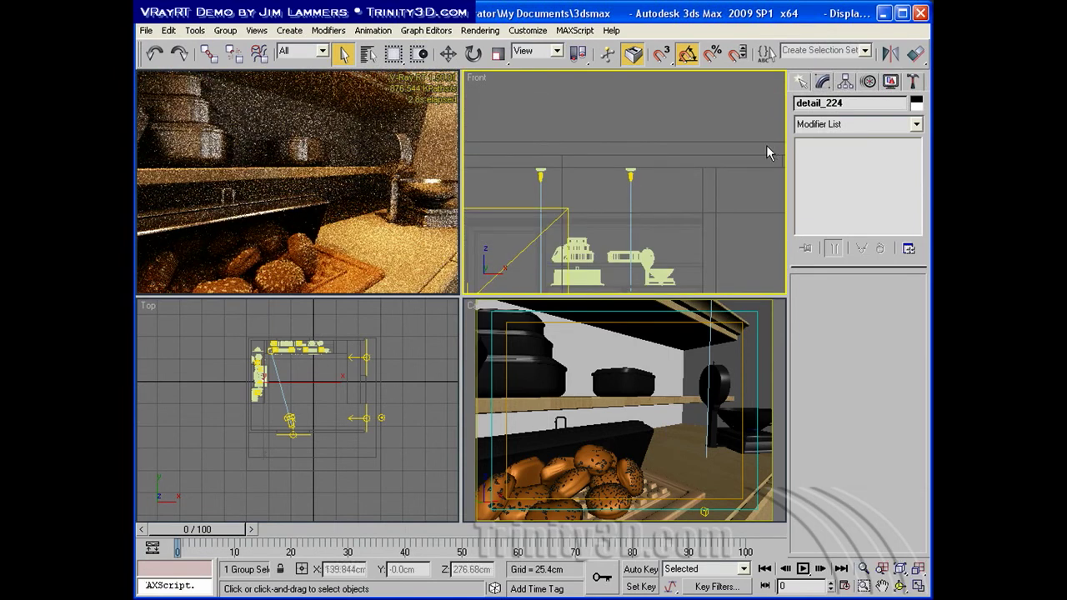
{"action": "left_click", "coordinate": [797, 83]}
{"action": "left_click", "coordinate": [843, 108]}
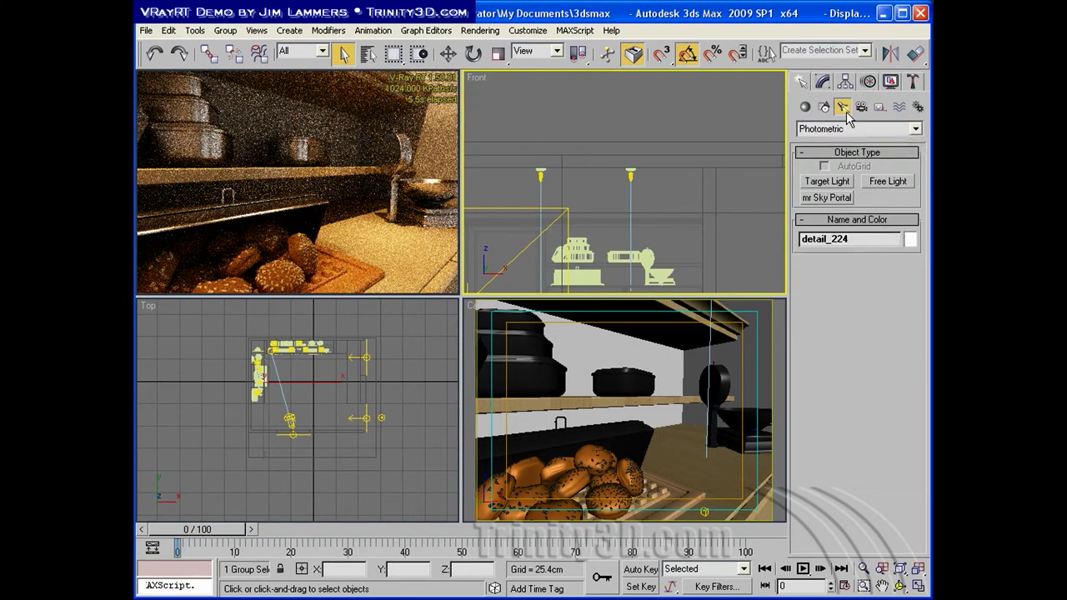
{"action": "left_click", "coordinate": [848, 129]}
{"action": "left_click", "coordinate": [846, 164]}
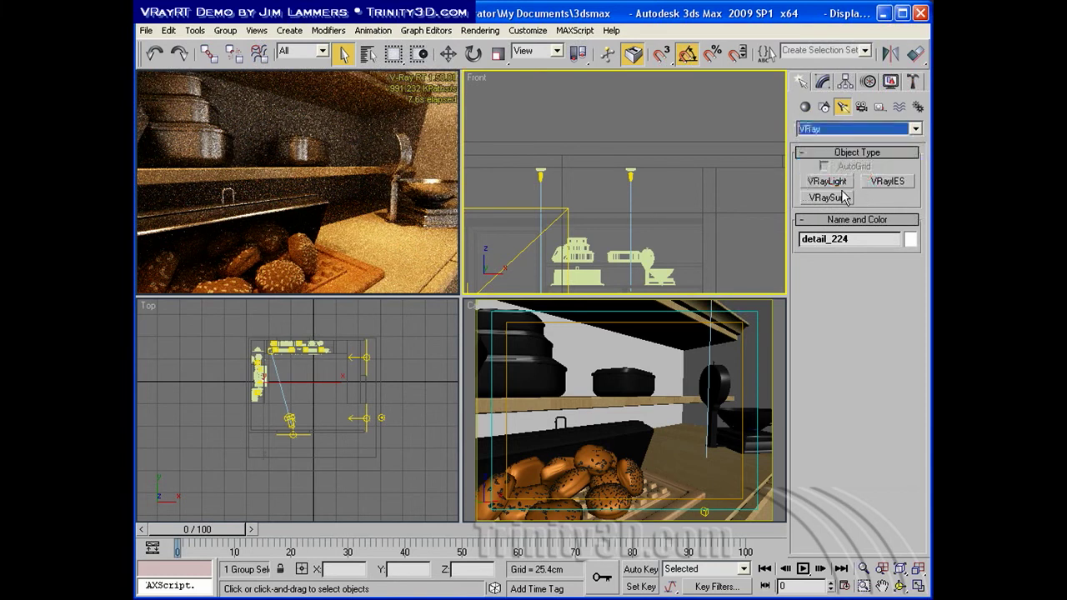
{"action": "left_click", "coordinate": [844, 183]}
{"action": "right_click", "coordinate": [178, 332]}
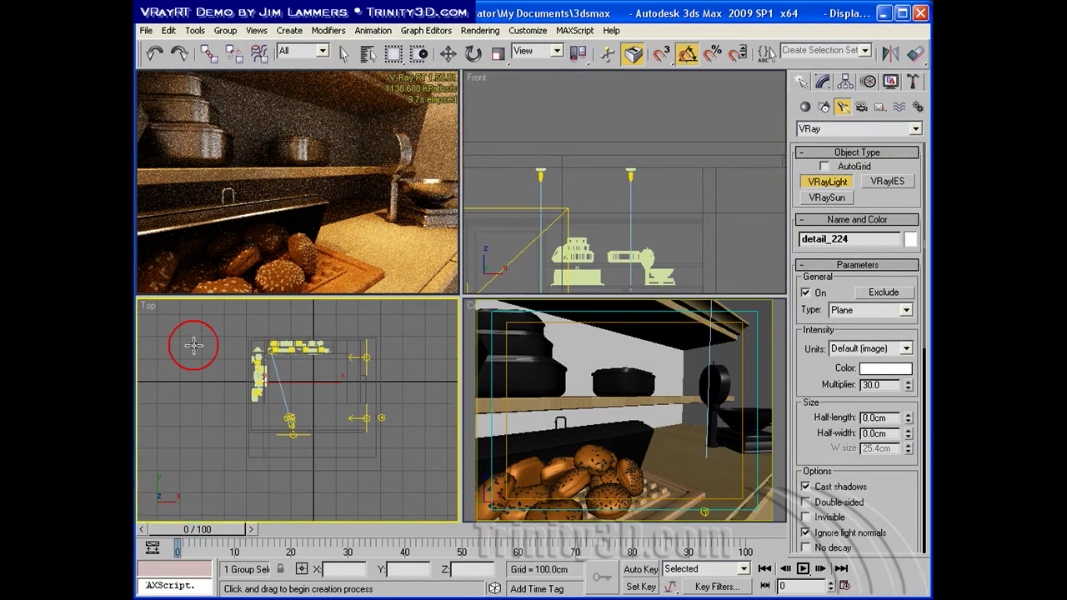
{"action": "left_click_drag", "start_coordinate": [194, 347], "coordinate": [206, 359]}
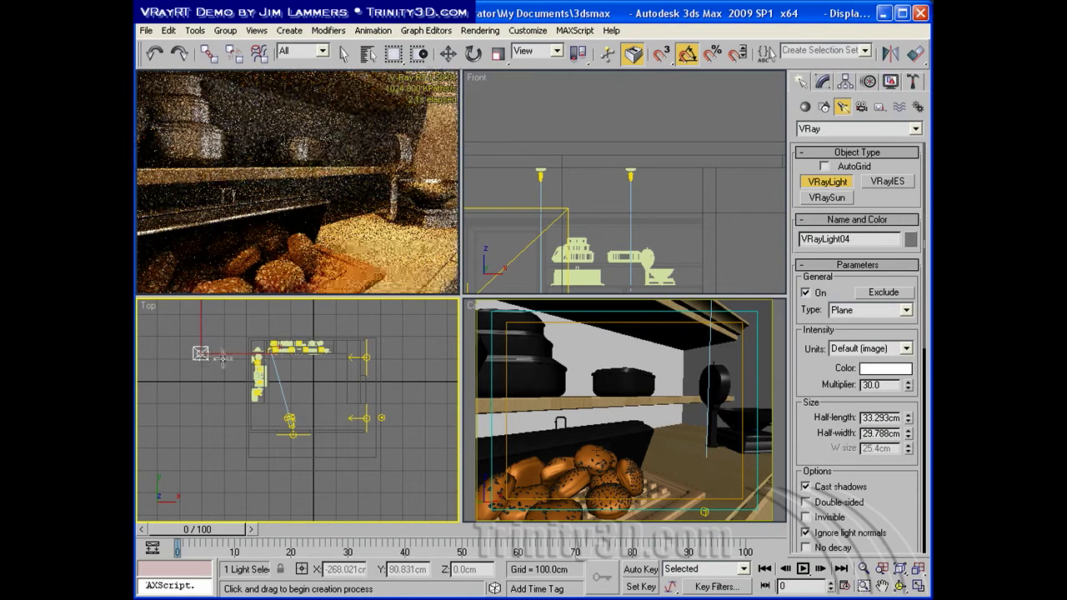
- Set the new light's half-length to 12 cm and its half-width to 8 cm
{"action": "double_click", "coordinate": [882, 417]}
{"action": "type", "text": "12"}
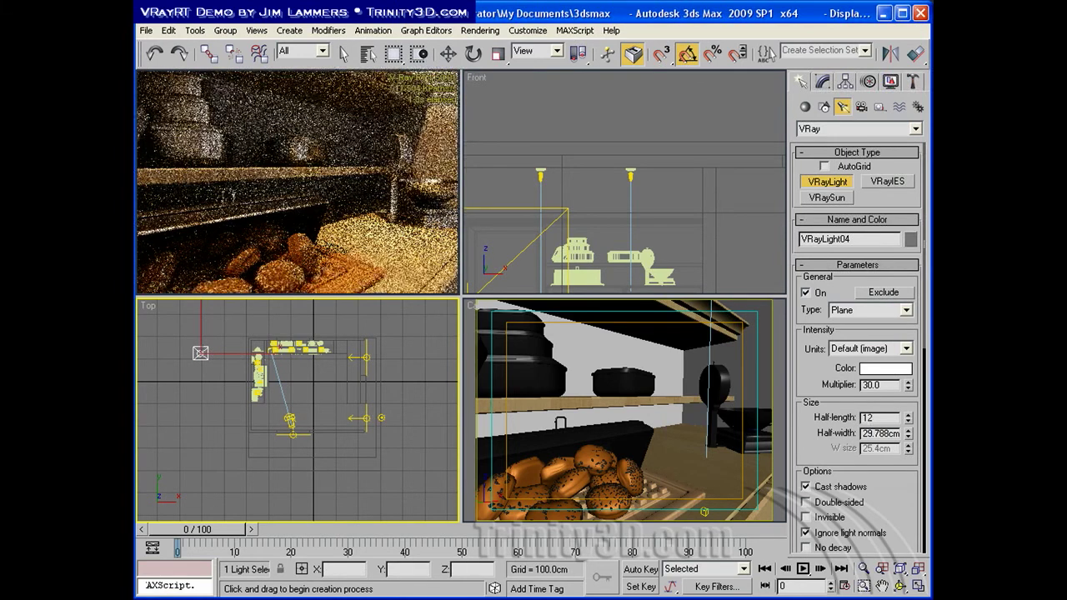
{"action": "key", "text": "Tab"}
{"action": "type", "text": "8"}
{"action": "key", "text": "Return"}
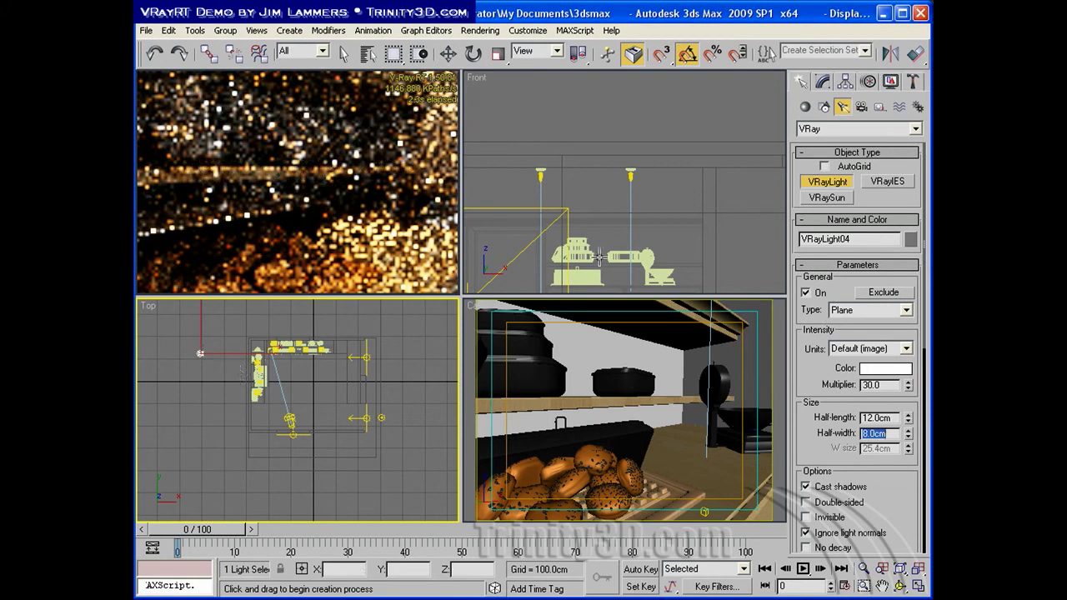
- Move the light in the Front view up and into the kitchen, to about X 53 cm and Z 258 cm
{"action": "scroll", "coordinate": [610, 234], "scroll_direction": "down", "scroll_amount": 2}
{"action": "scroll", "coordinate": [610, 235], "scroll_direction": "down", "scroll_amount": 4}
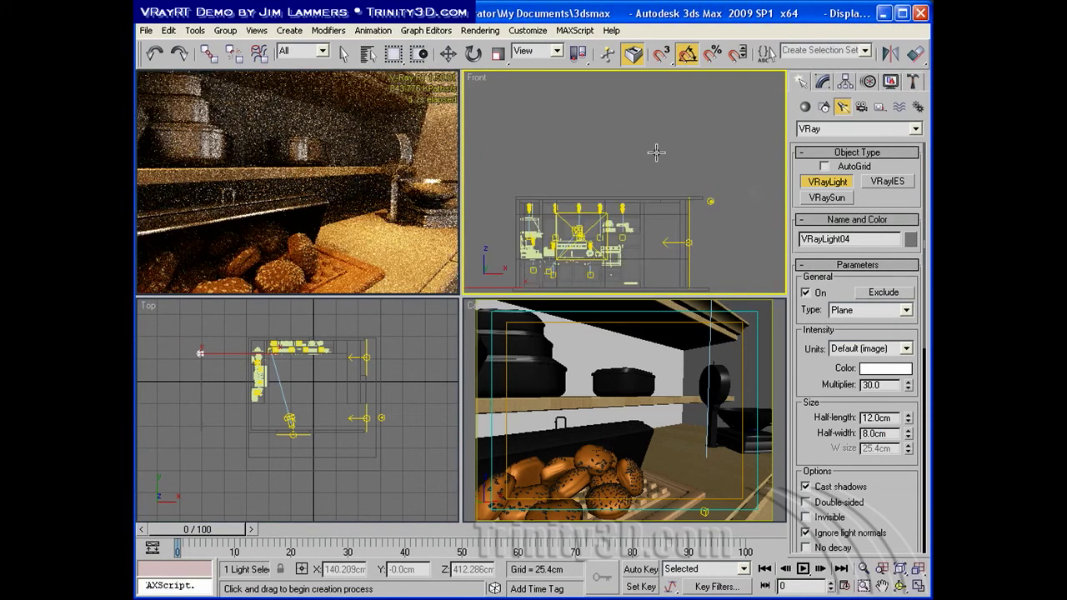
{"action": "middle_click_drag", "start_coordinate": [595, 281], "coordinate": [631, 195]}
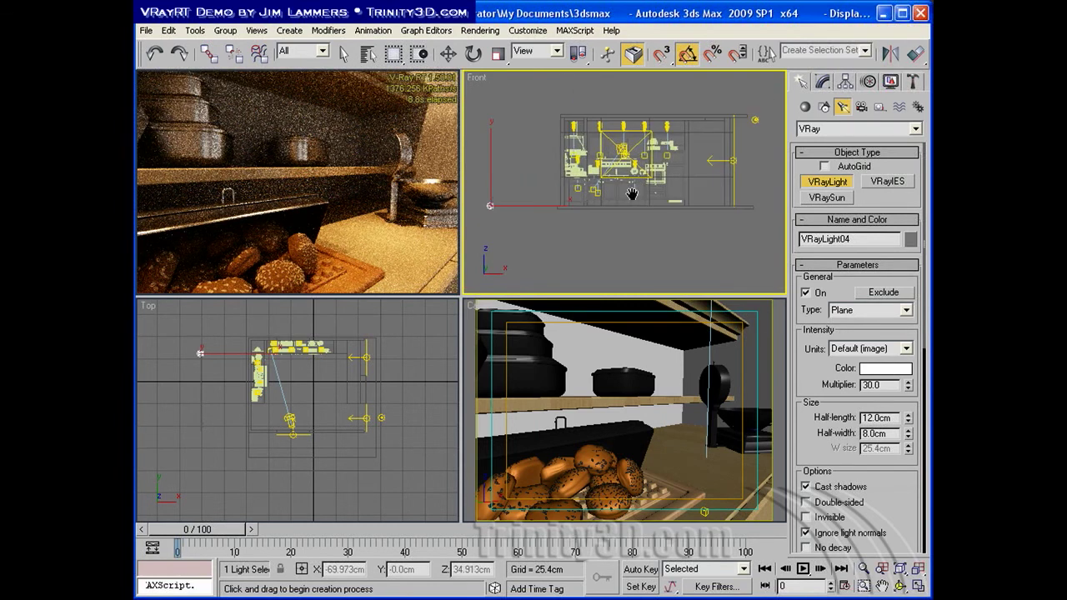
{"action": "right_click", "coordinate": [508, 234]}
{"action": "key", "text": "w"}
{"action": "left_click", "coordinate": [512, 185]}
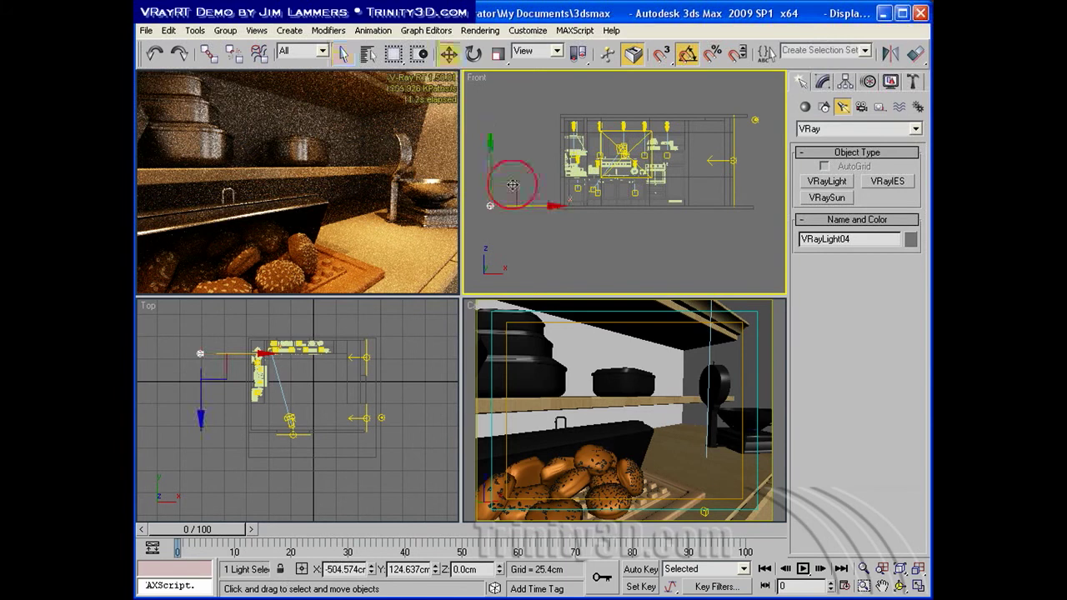
{"action": "left_click_drag", "start_coordinate": [512, 185], "coordinate": [692, 101]}
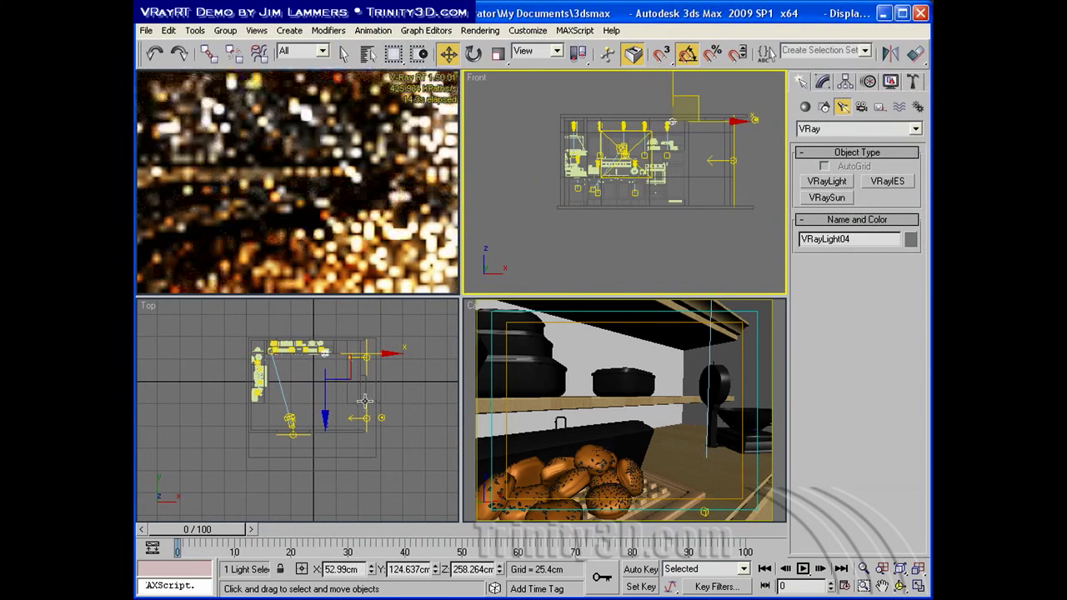
- Position the light just above the small pot on the shelf, at about X 27 cm, Y 167 cm and Z 200 cm
{"action": "left_click", "coordinate": [360, 378]}
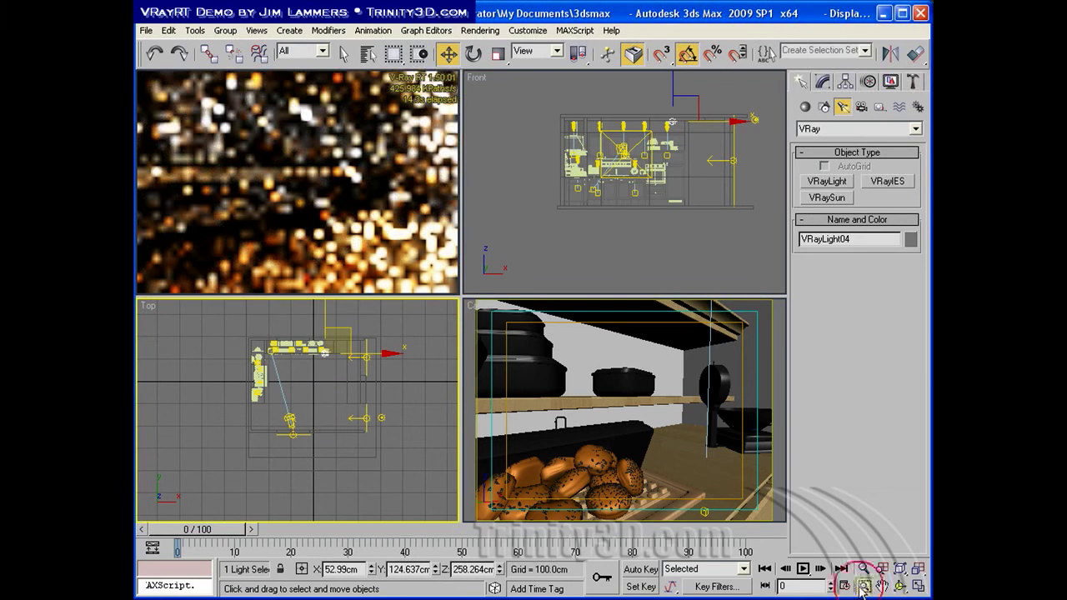
{"action": "left_click", "coordinate": [864, 585]}
{"action": "left_click_drag", "start_coordinate": [291, 317], "coordinate": [346, 373]}
{"action": "right_click", "coordinate": [344, 397]}
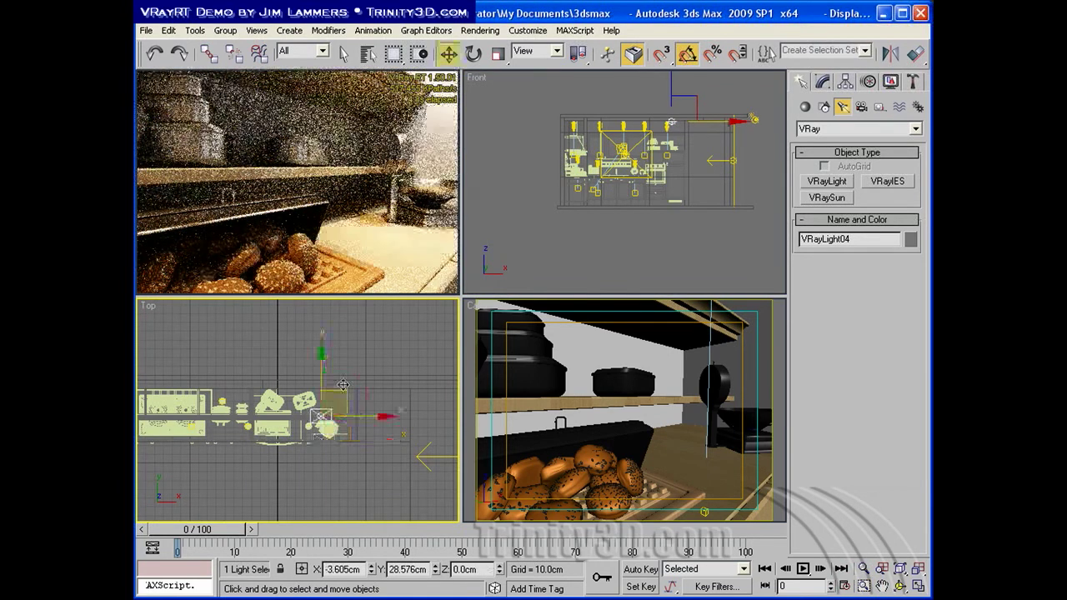
{"action": "left_click_drag", "start_coordinate": [342, 418], "coordinate": [316, 381]}
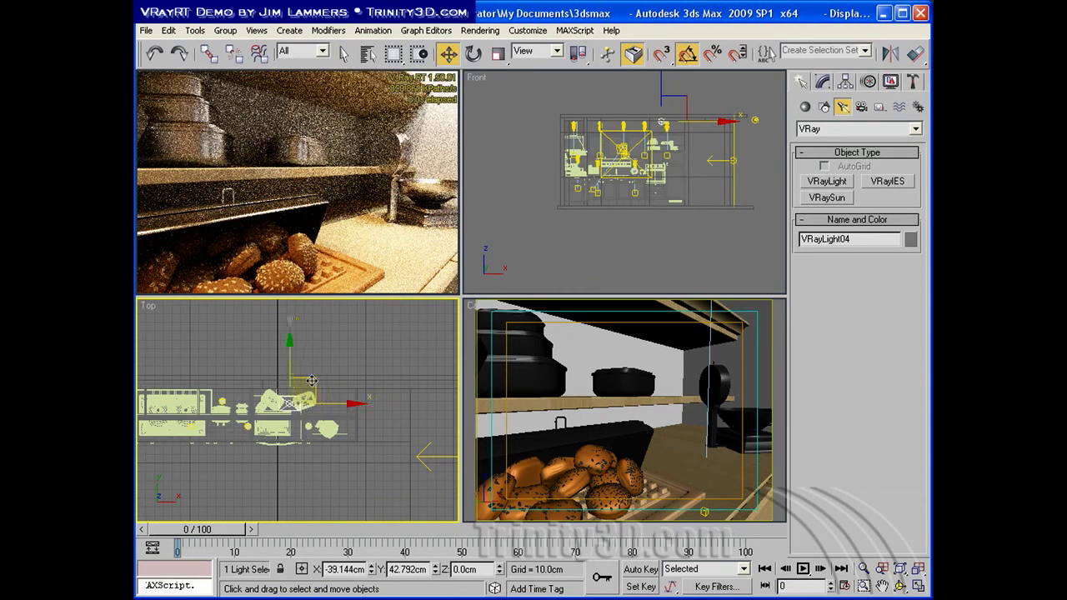
{"action": "left_click", "coordinate": [691, 215]}
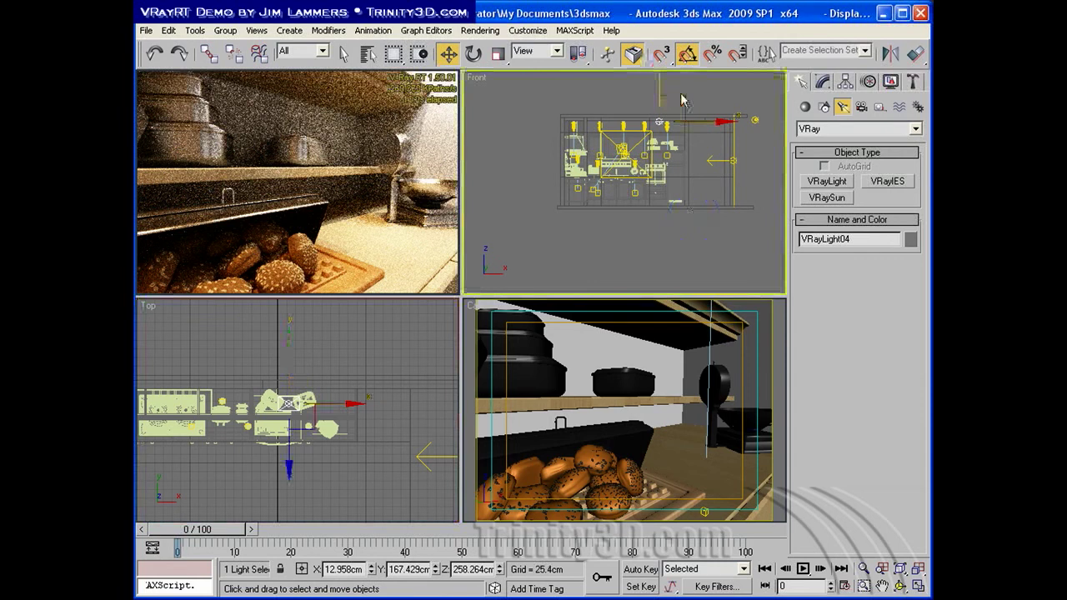
{"action": "left_click_drag", "start_coordinate": [680, 100], "coordinate": [687, 116]}
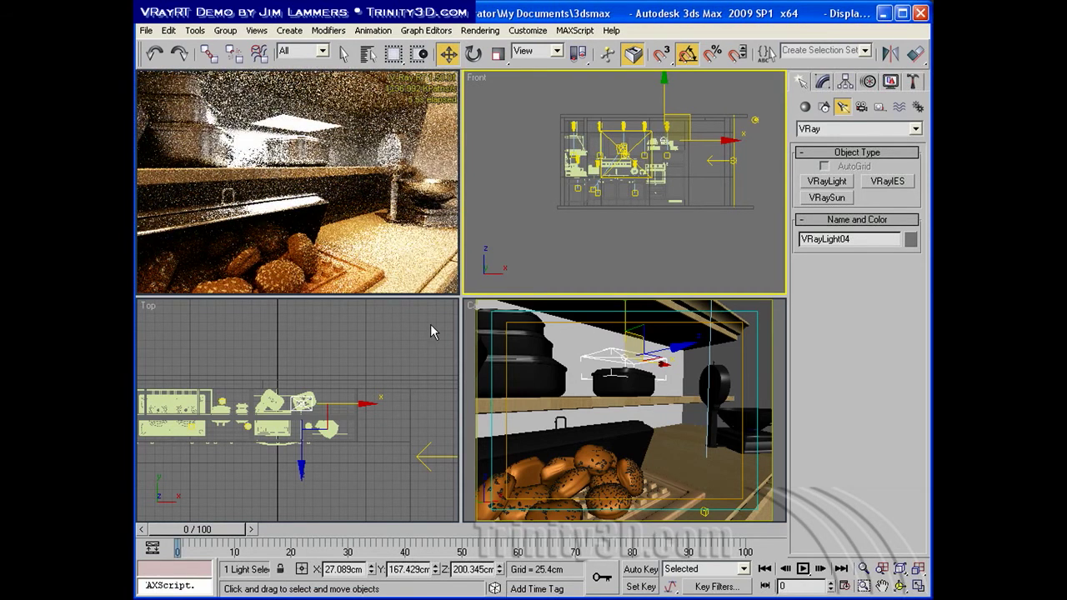
- Set the light's intensity multiplier to 2
{"action": "left_click", "coordinate": [823, 82]}
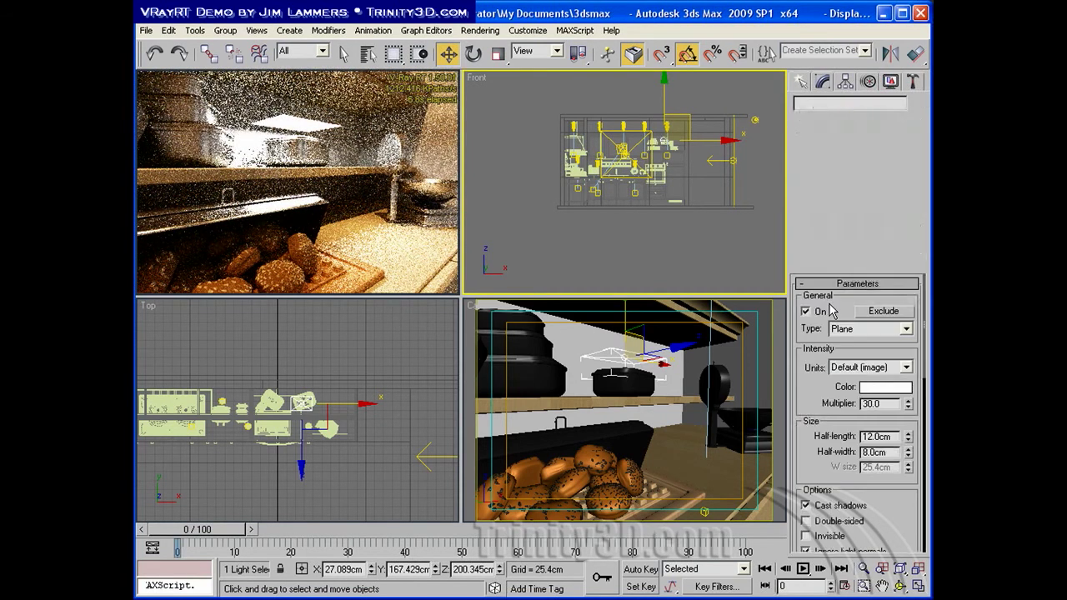
{"action": "double_click", "coordinate": [877, 403]}
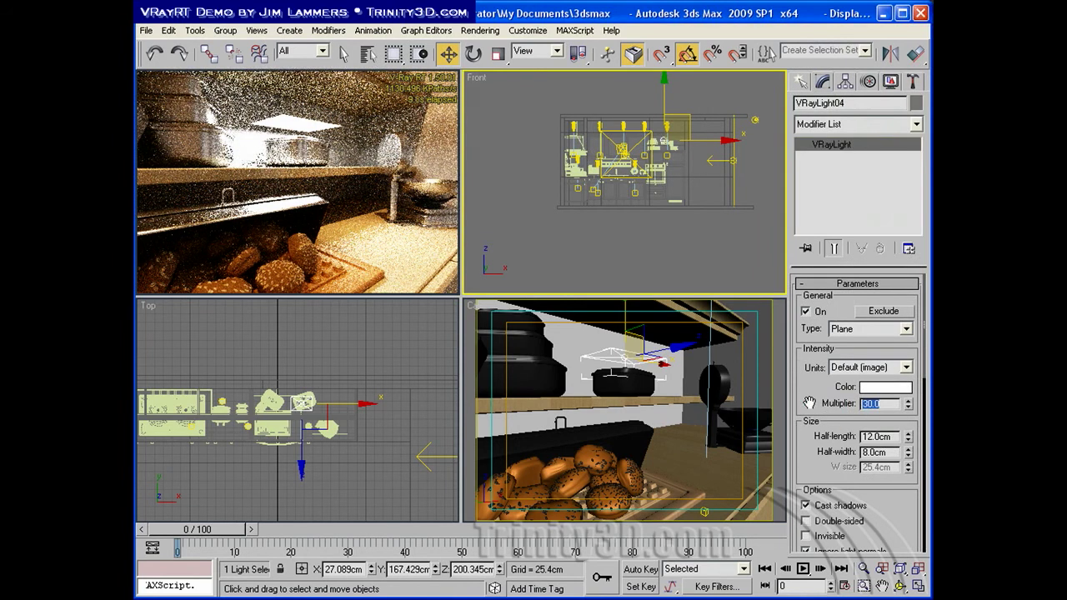
{"action": "type", "text": "2"}
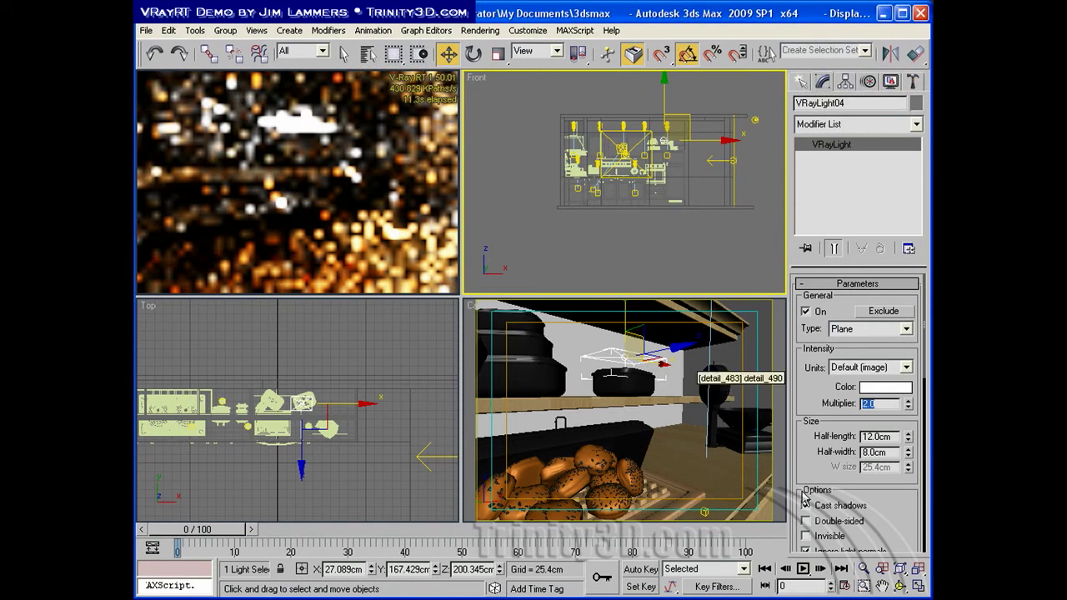
- Raise the light above the shelf pot in the Front view to a height of about Z 214 cm
{"action": "left_click", "coordinate": [864, 586]}
{"action": "left_click_drag", "start_coordinate": [594, 101], "coordinate": [697, 174]}
{"action": "left_click_drag", "start_coordinate": [574, 174], "coordinate": [646, 226]}
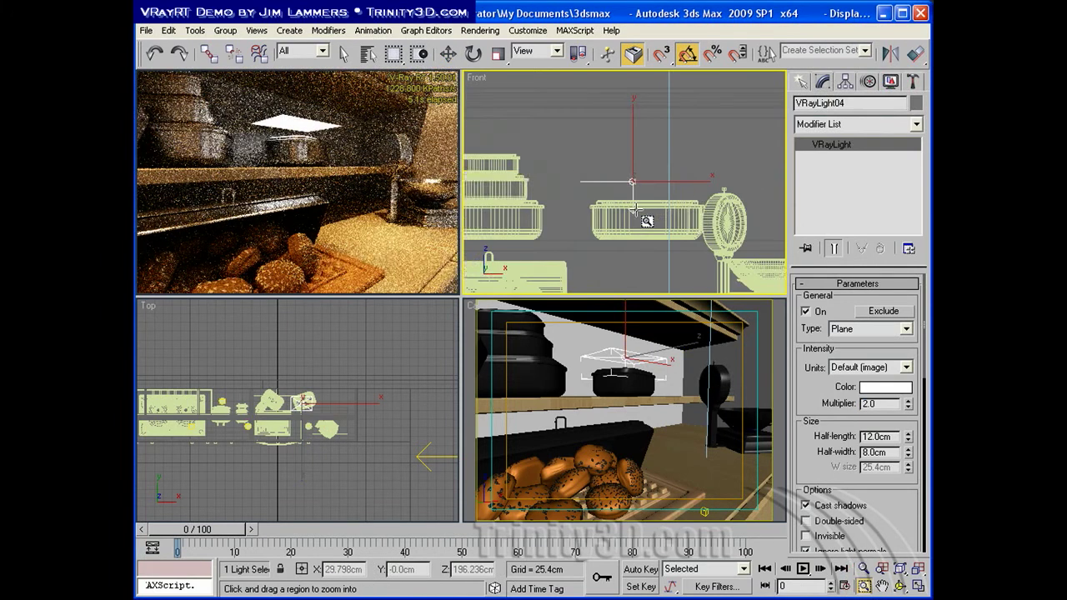
{"action": "right_click", "coordinate": [636, 208]}
{"action": "left_click_drag", "start_coordinate": [631, 154], "coordinate": [632, 92]}
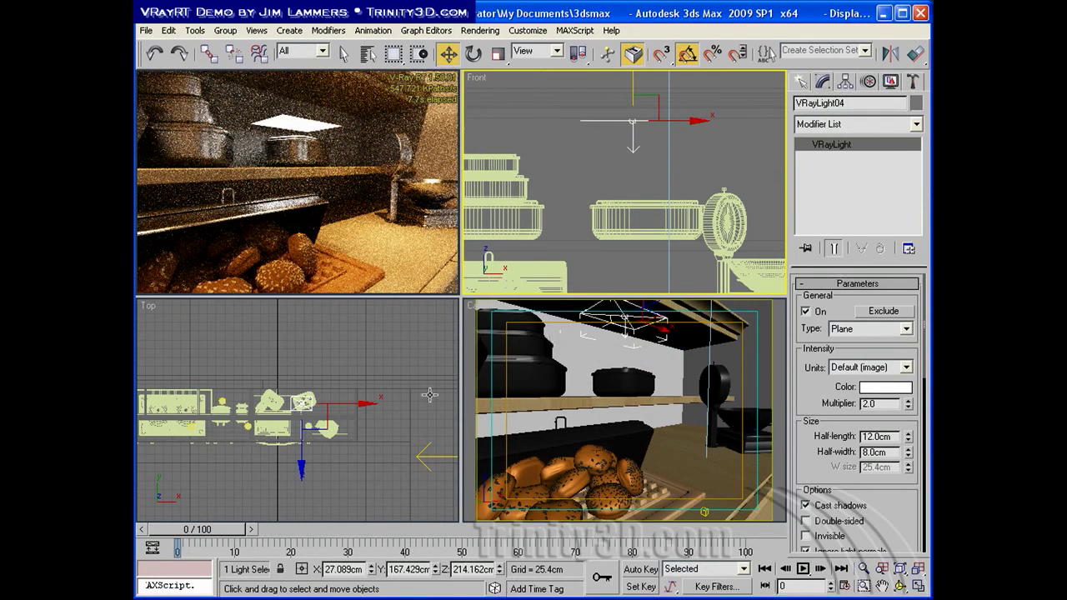
- Turn the Camera01 view up toward the light under the cupboard and make the light invisible in the render
{"action": "right_click", "coordinate": [628, 426]}
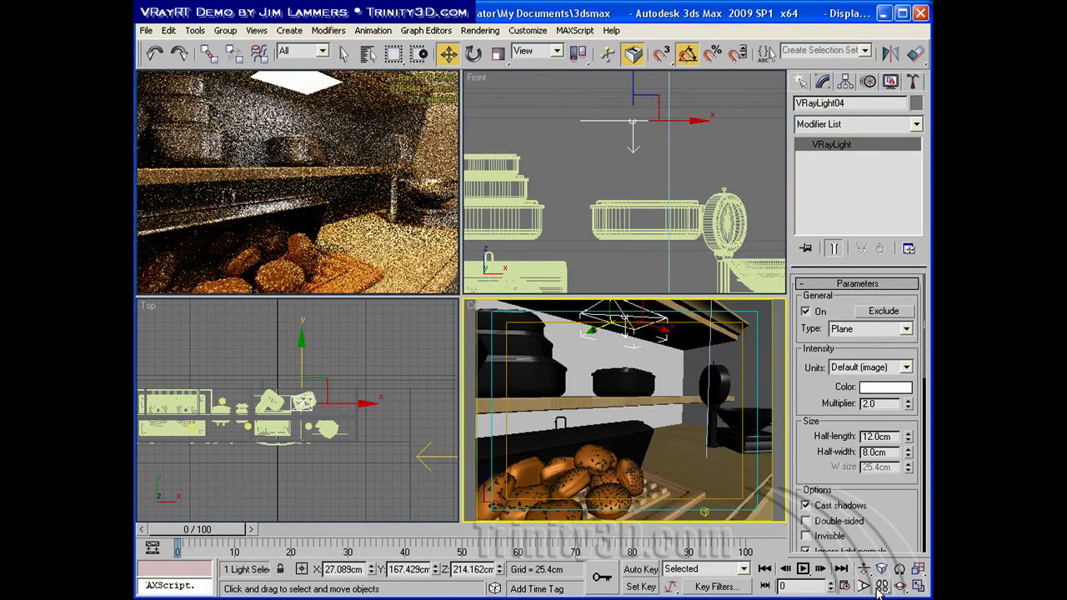
{"action": "key", "text": "Up"}
{"action": "left_click_drag", "start_coordinate": [631, 418], "coordinate": [608, 434]}
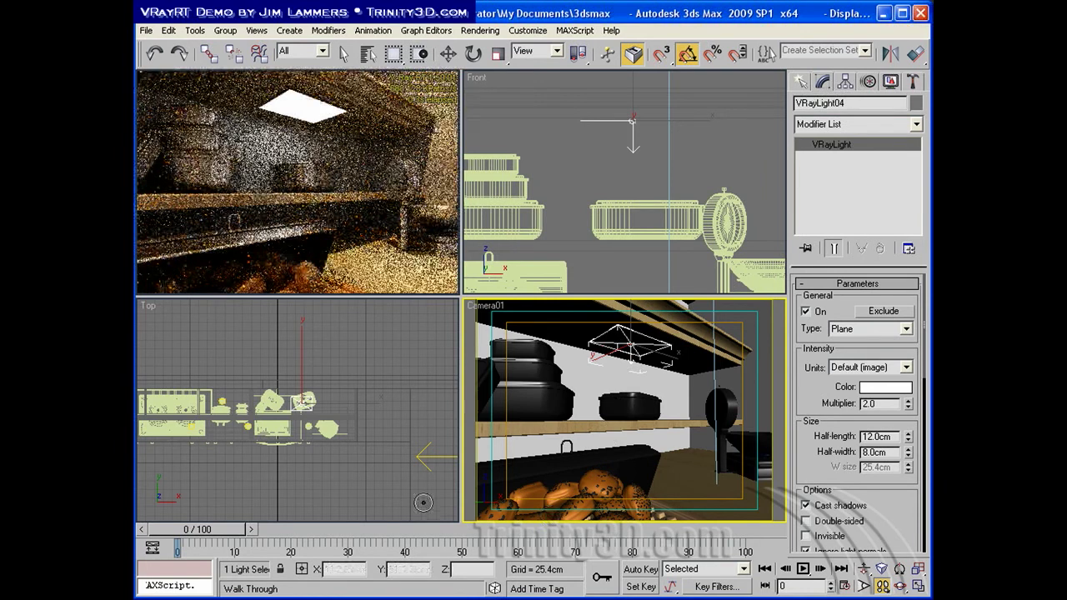
{"action": "left_click_drag", "start_coordinate": [890, 516], "coordinate": [869, 512]}
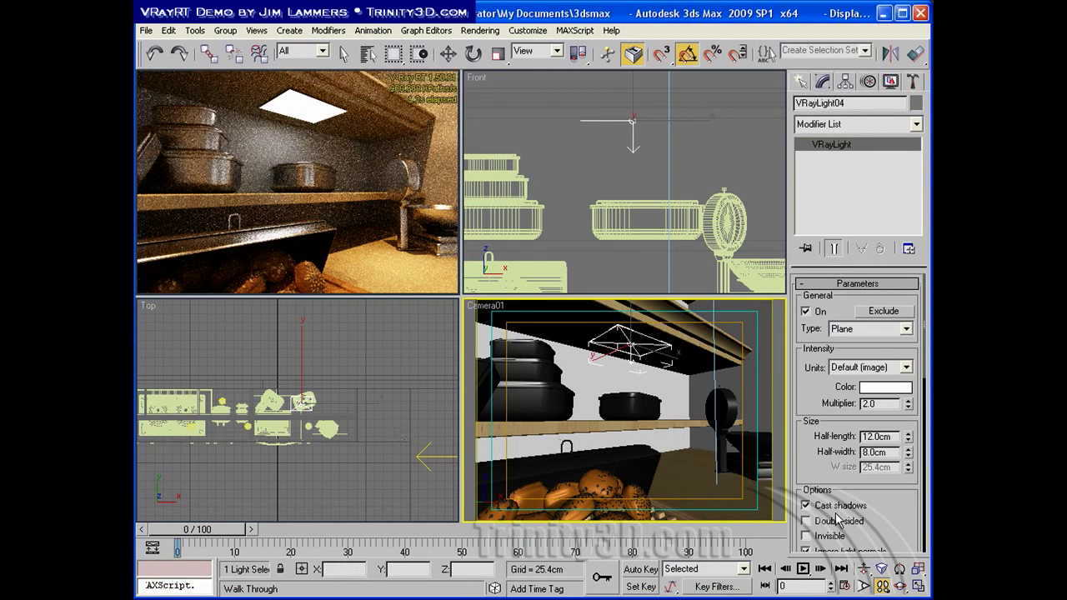
{"action": "left_click", "coordinate": [805, 536]}
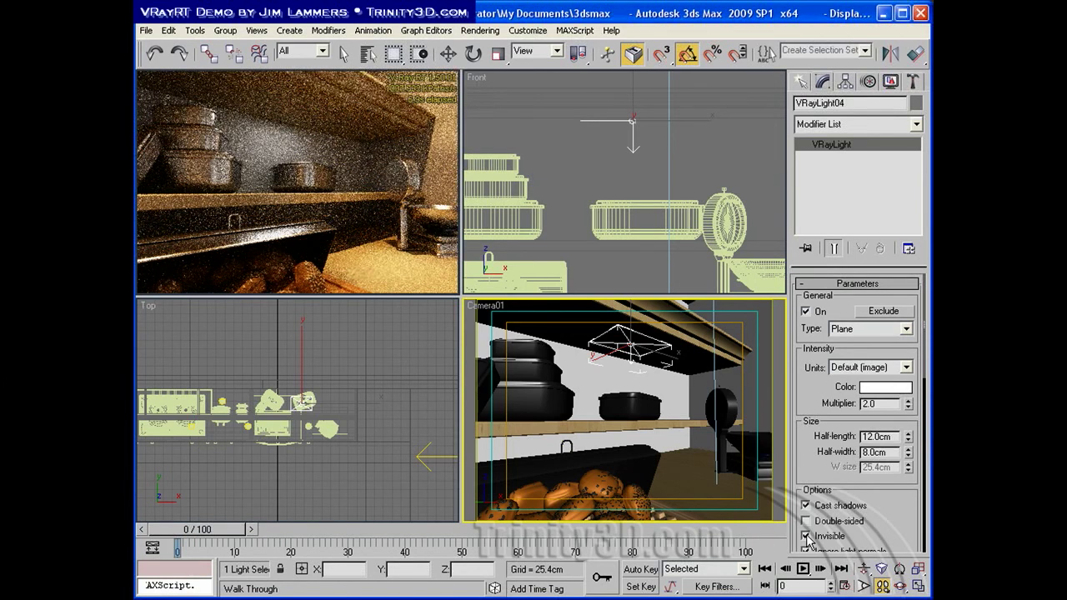
{"action": "left_click", "coordinate": [805, 536]}
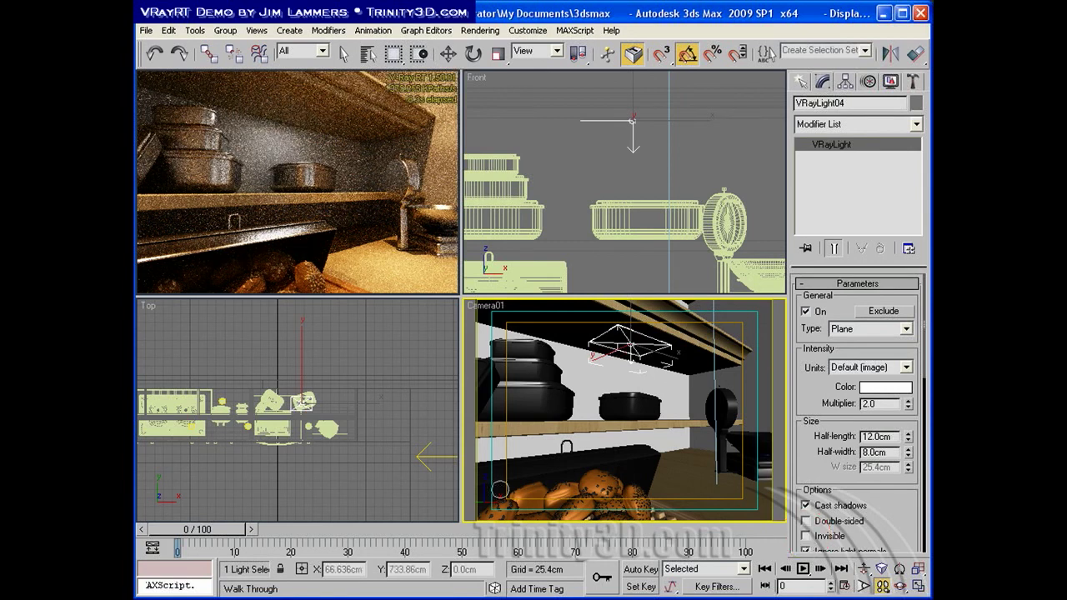